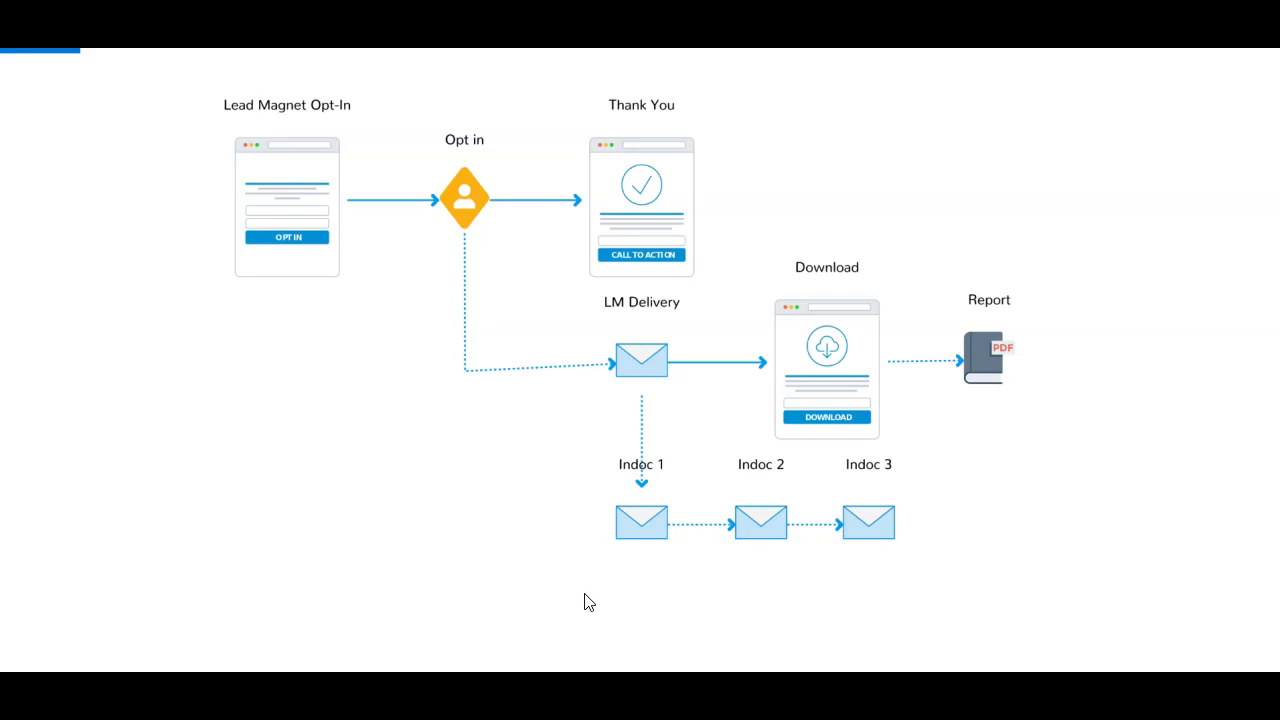
{"action": "left_click", "coordinate": [95, 671]}
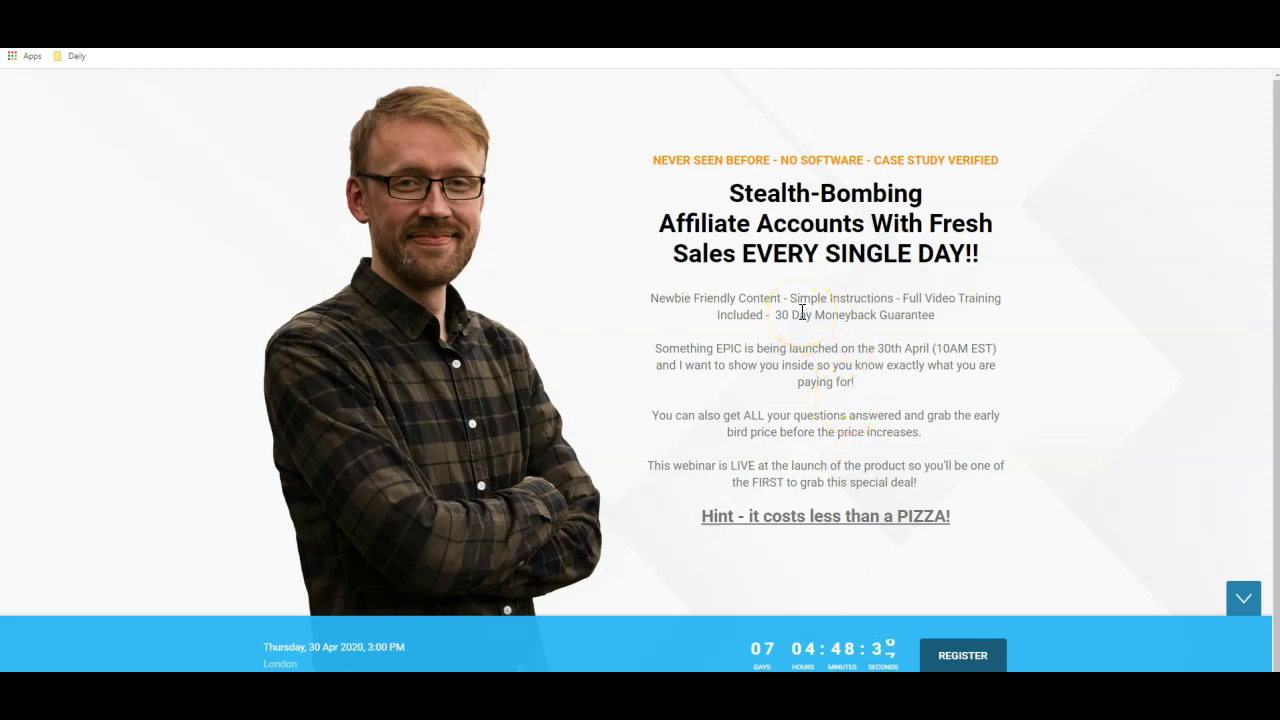
{"action": "left_click", "coordinate": [992, 504]}
{"action": "left_click", "coordinate": [990, 496]}
{"action": "left_click", "coordinate": [985, 490]}
{"action": "left_click", "coordinate": [955, 492]}
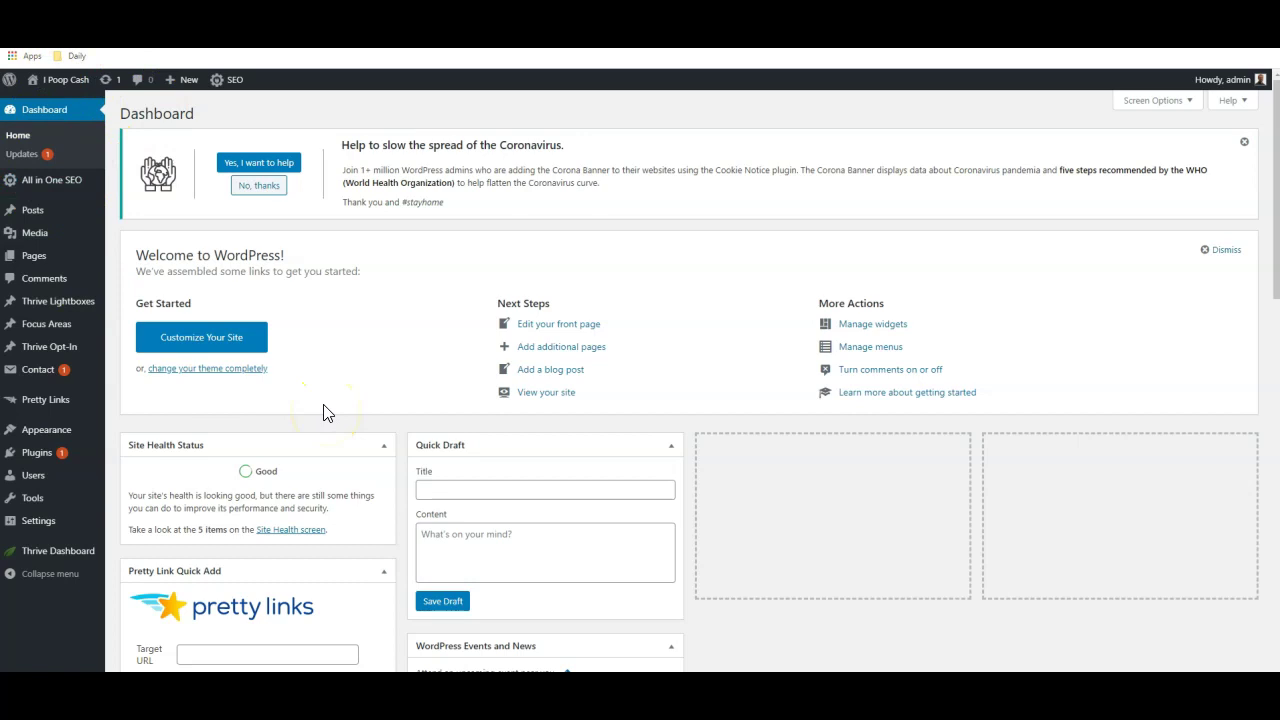
Create a new WordPress page, dismiss the block editor welcome guide and title the page "optin"
{"action": "mouse_move", "coordinate": [35, 265]}
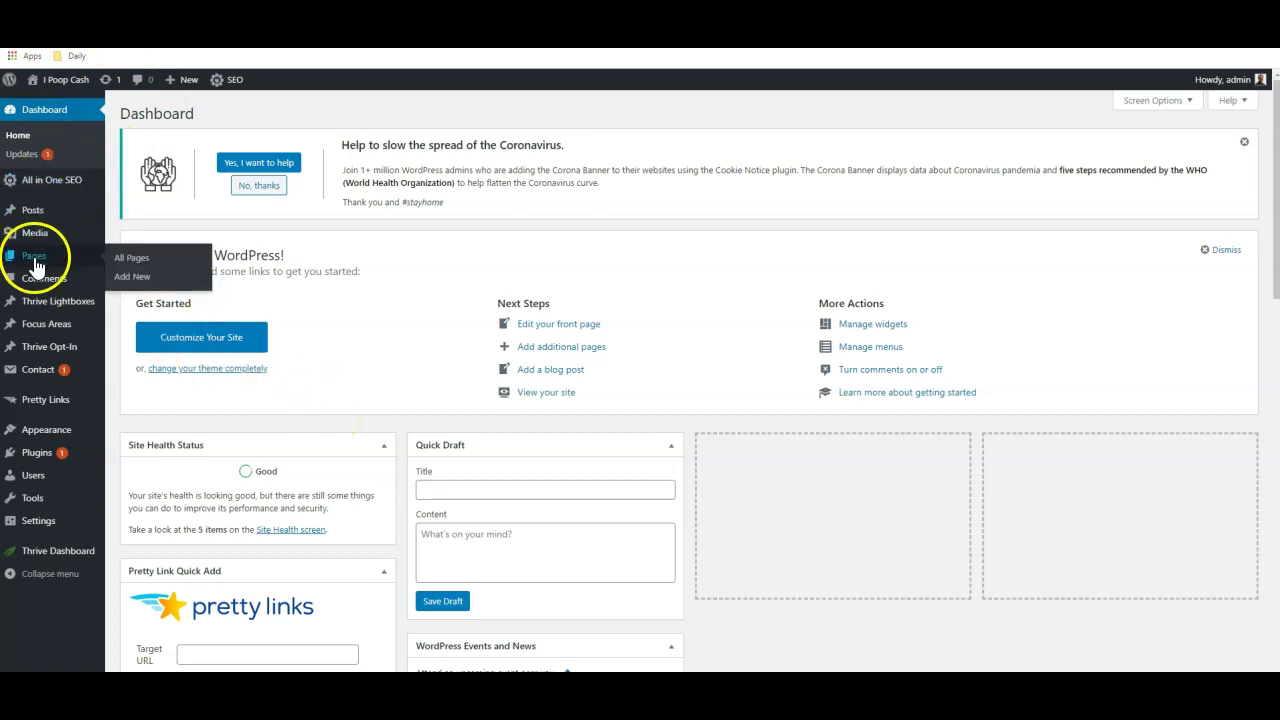
{"action": "left_click", "coordinate": [130, 276]}
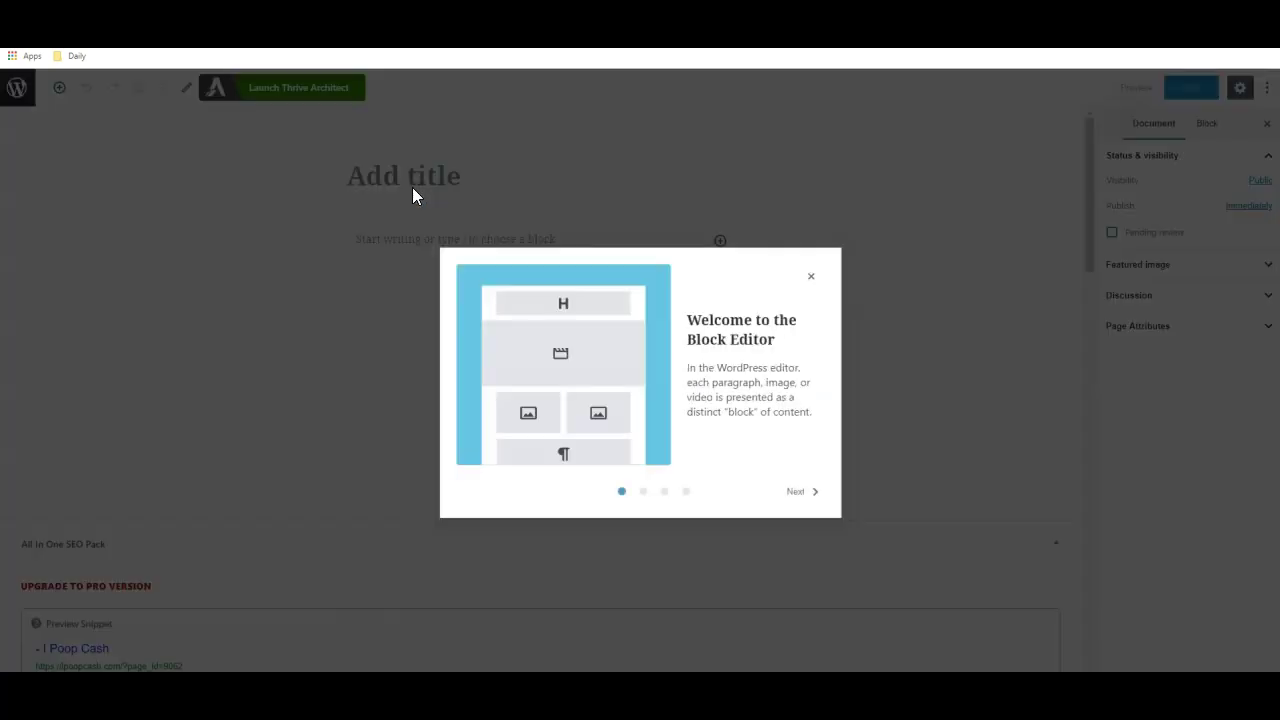
{"action": "left_click", "coordinate": [786, 252]}
{"action": "left_click", "coordinate": [811, 279]}
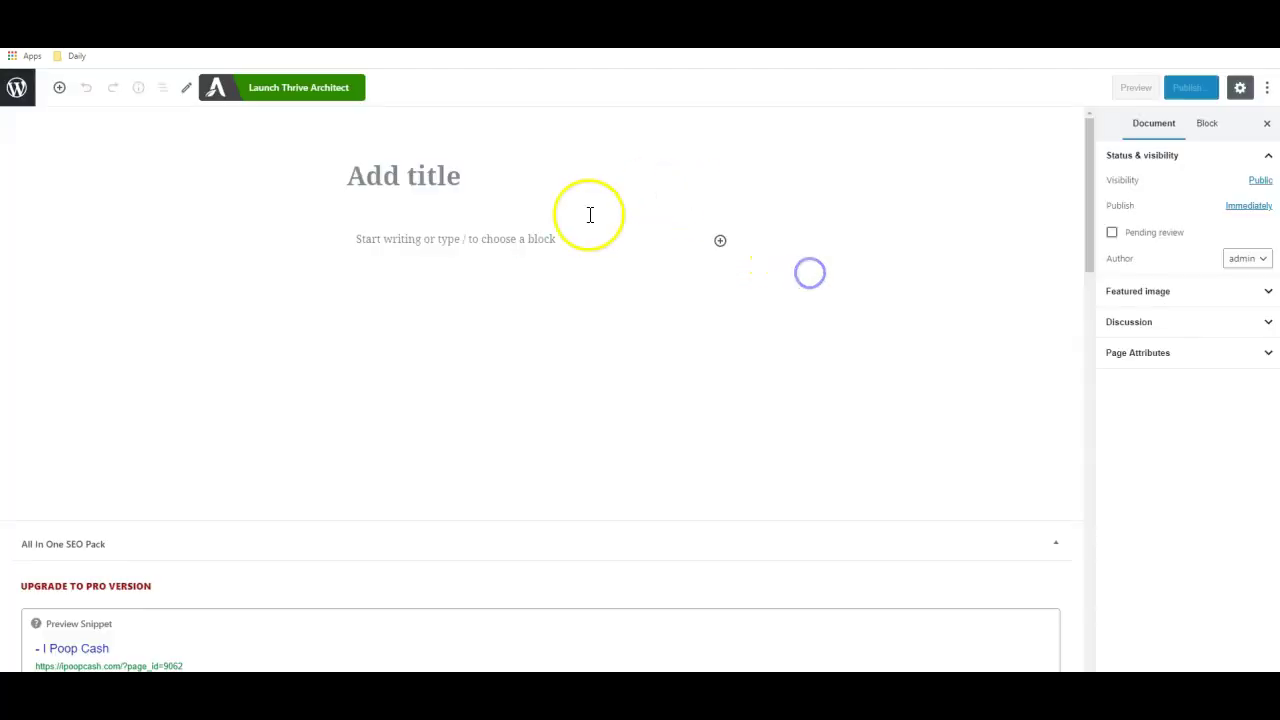
{"action": "left_click", "coordinate": [396, 187]}
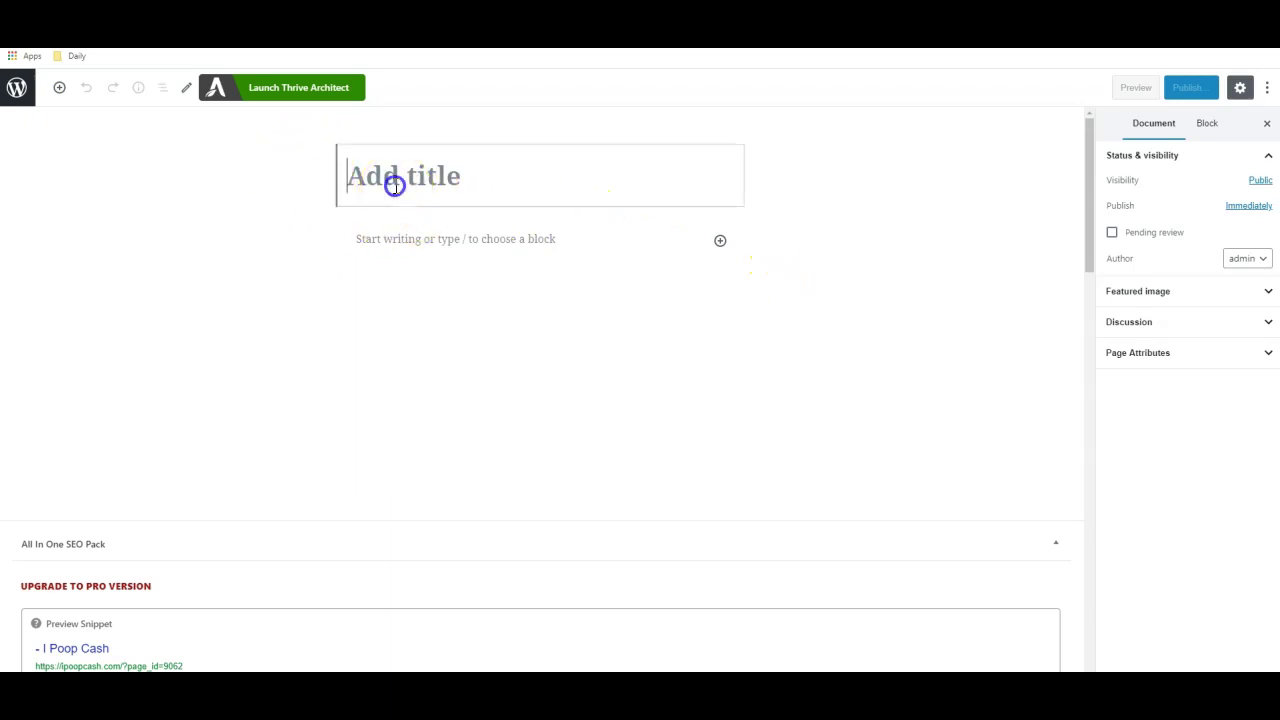
{"action": "type", "text": "optin"}
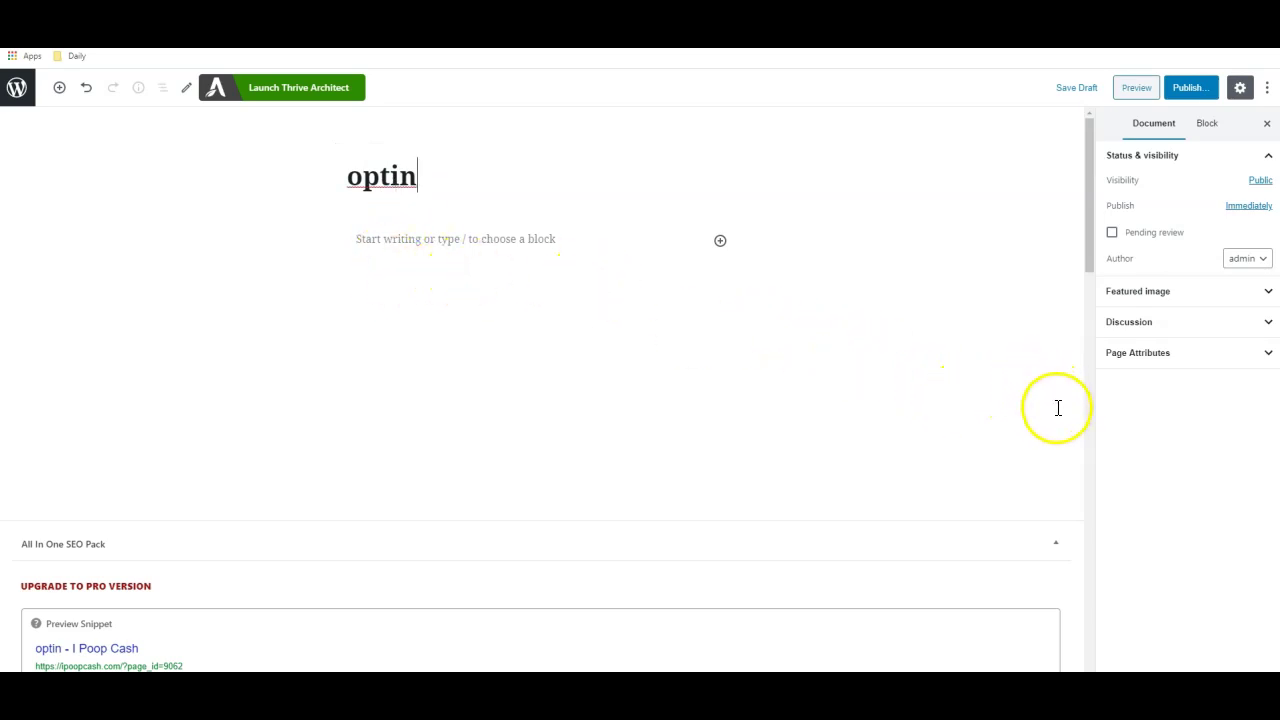
Enable NOINDEX and NOFOLLOW for the optin page in its All In One SEO Pack settings
{"action": "scroll", "coordinate": [1057, 408], "scroll_direction": "down", "scroll_amount": 3}
{"action": "scroll", "coordinate": [1057, 408], "scroll_direction": "down", "scroll_amount": 3}
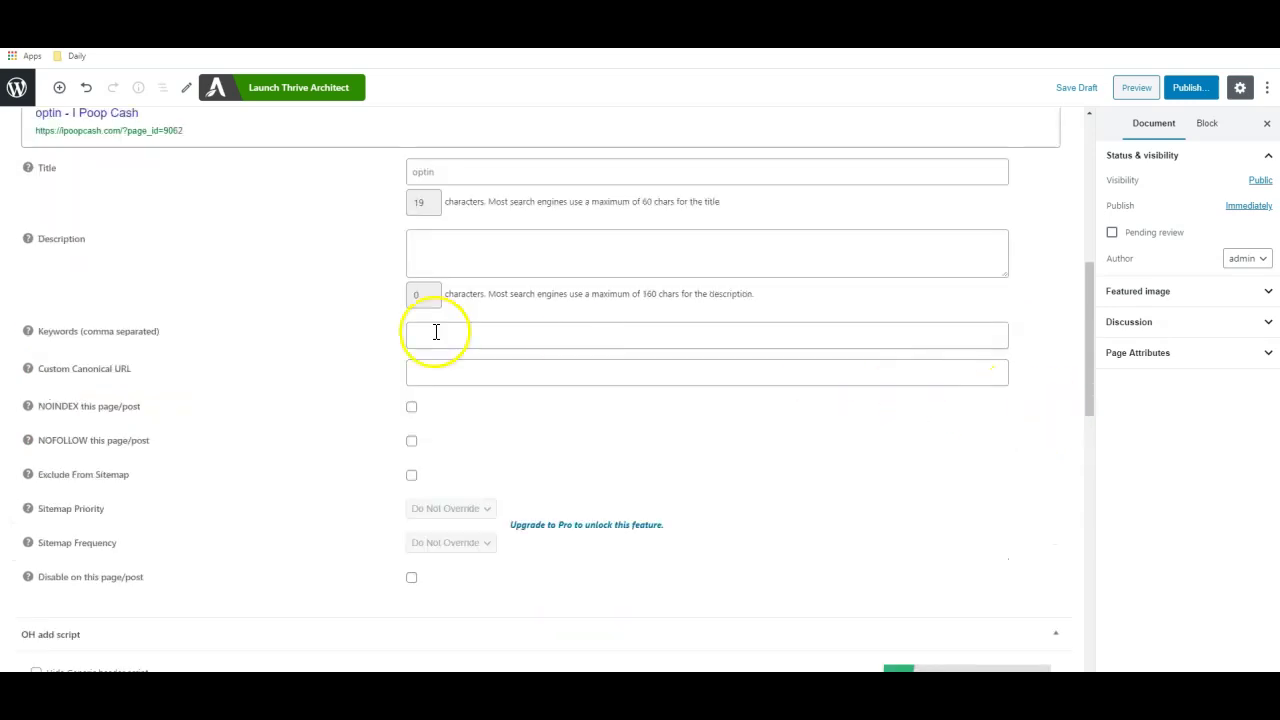
{"action": "left_click", "coordinate": [411, 406]}
{"action": "left_click", "coordinate": [412, 441]}
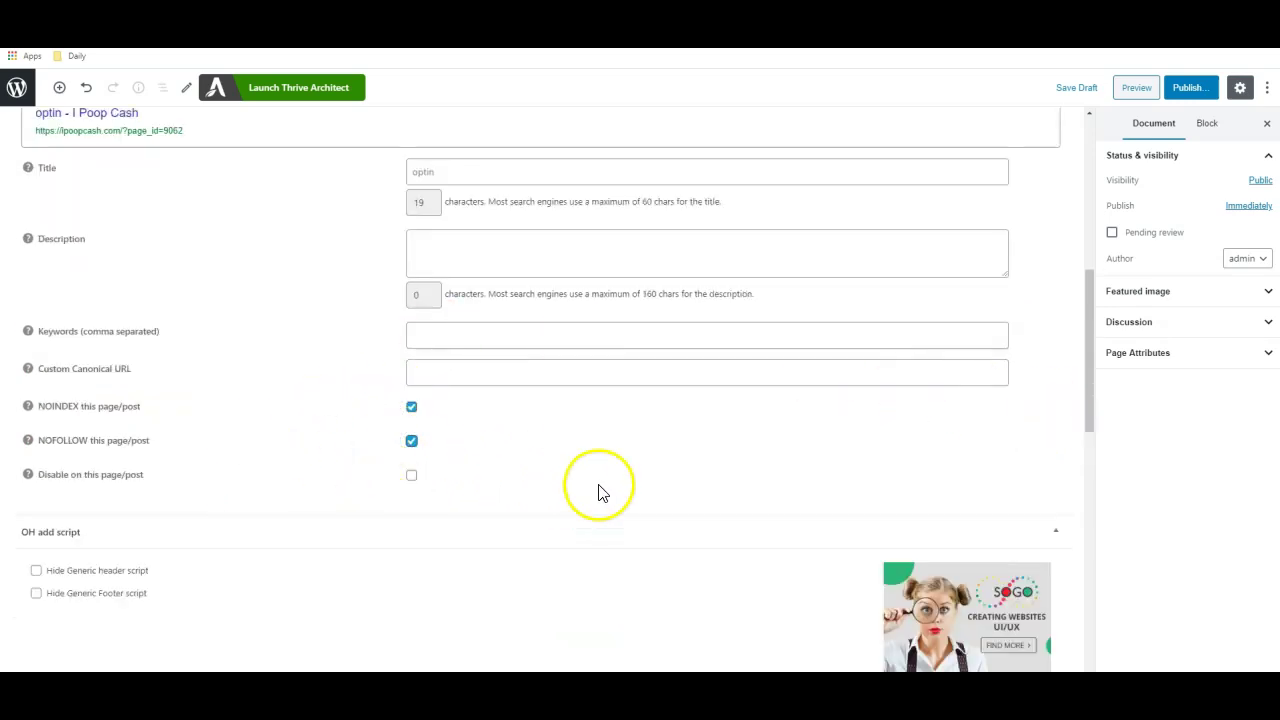
Publish the optin page
{"action": "scroll", "coordinate": [650, 470], "scroll_direction": "up", "scroll_amount": 6}
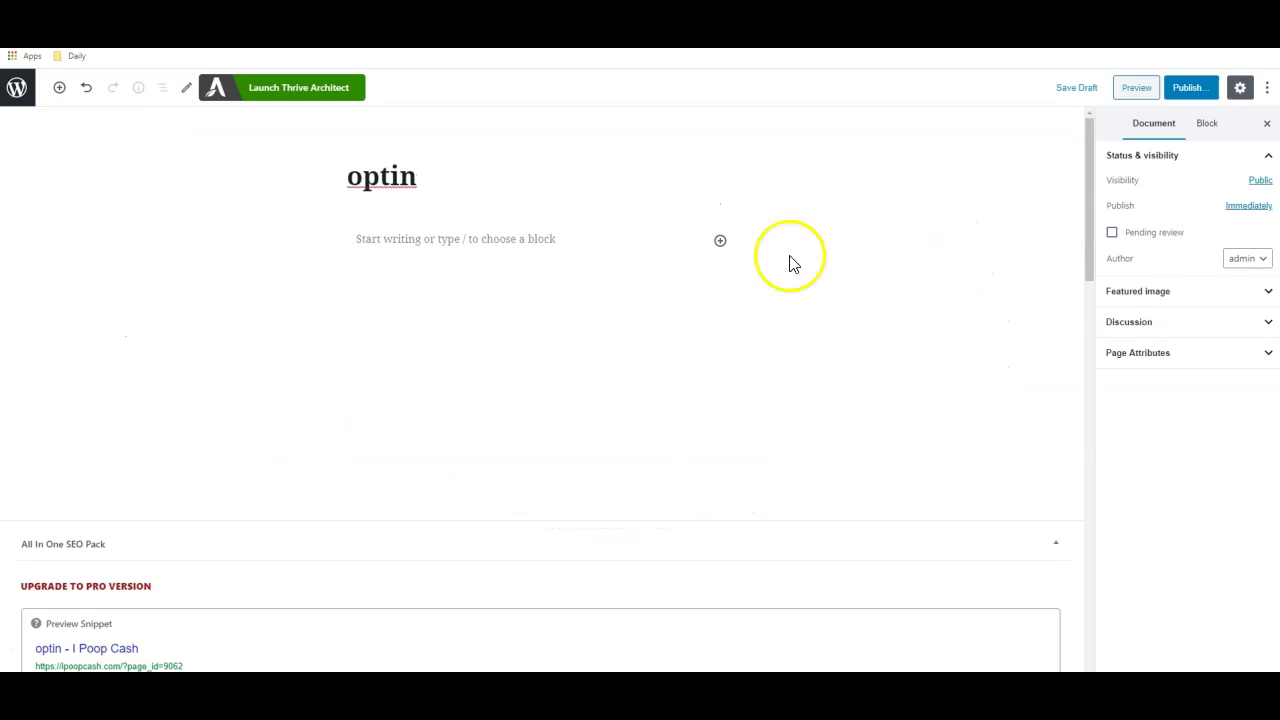
{"action": "left_click", "coordinate": [1186, 90]}
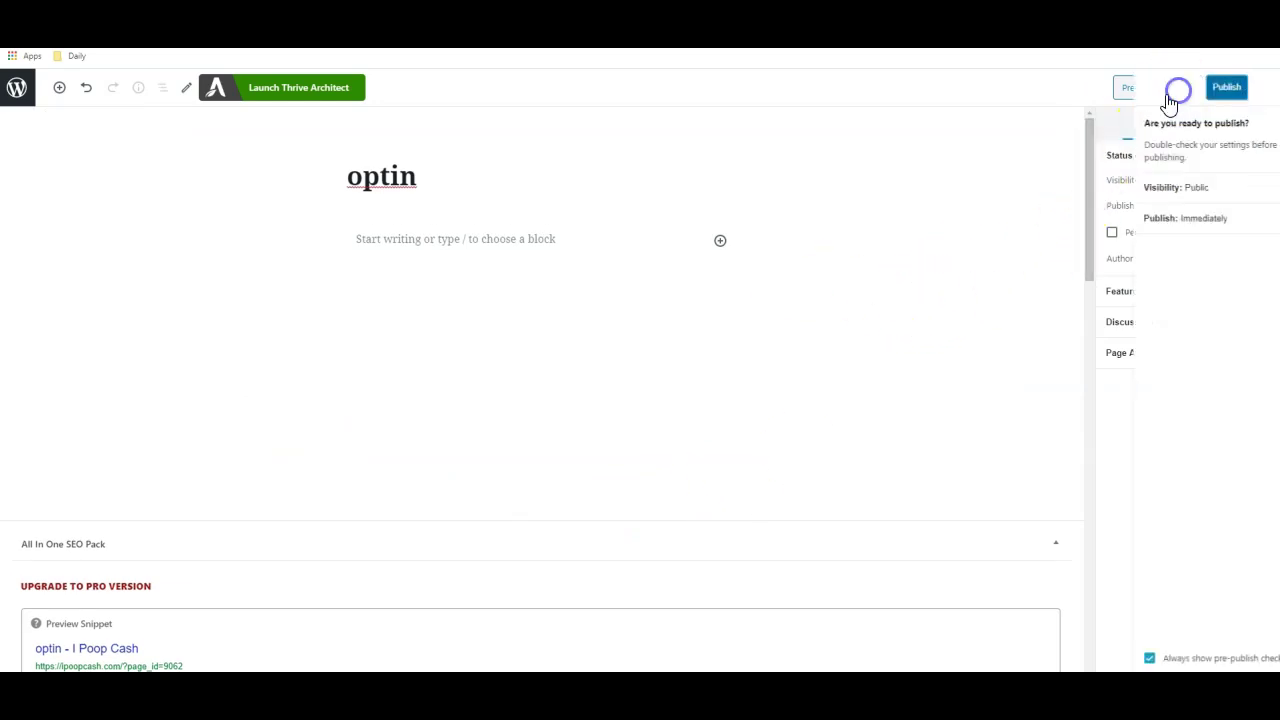
{"action": "left_click", "coordinate": [1178, 90]}
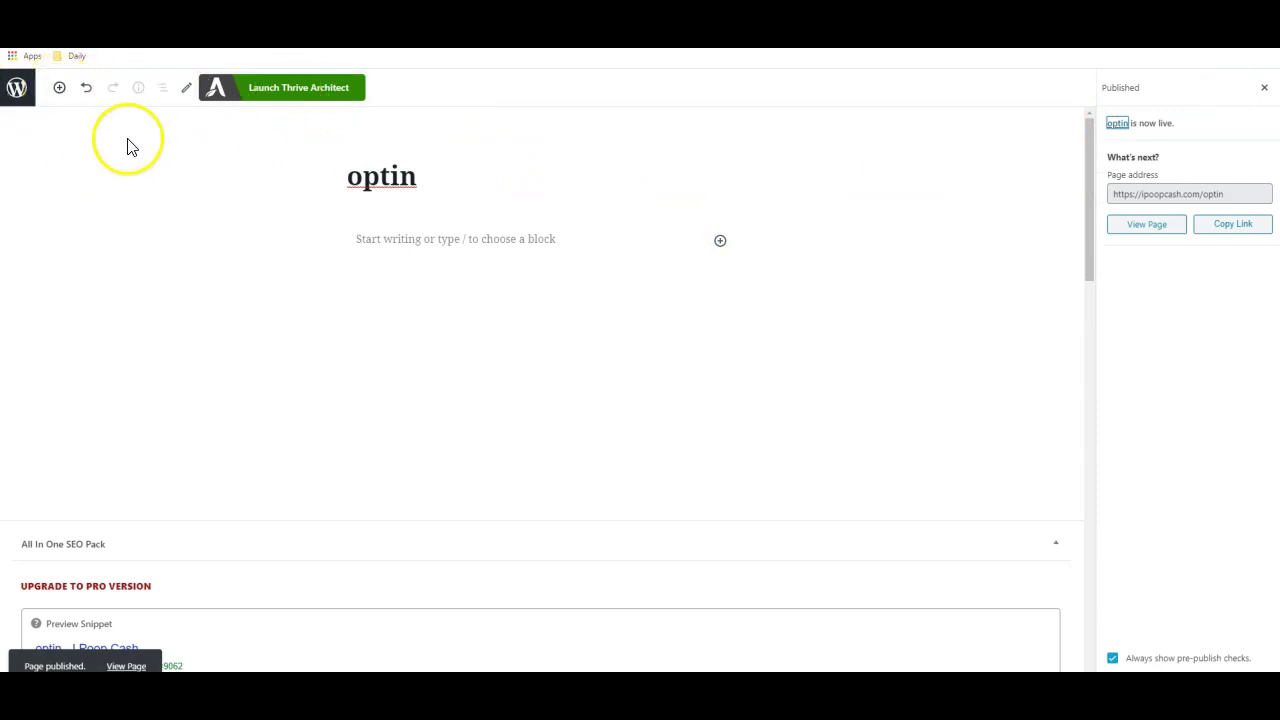
{"action": "left_click", "coordinate": [160, 197]}
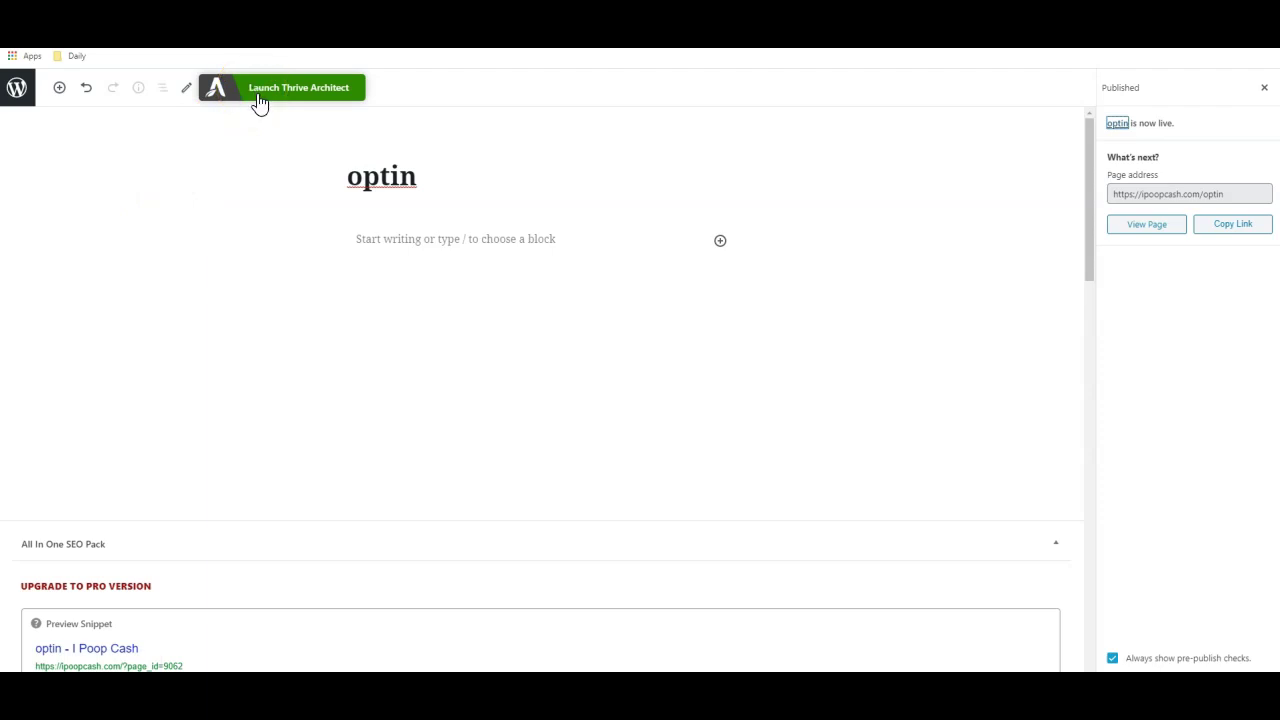
Open the optin page in Thrive Architect and bring up the landing page template chooser
{"action": "left_click", "coordinate": [314, 104]}
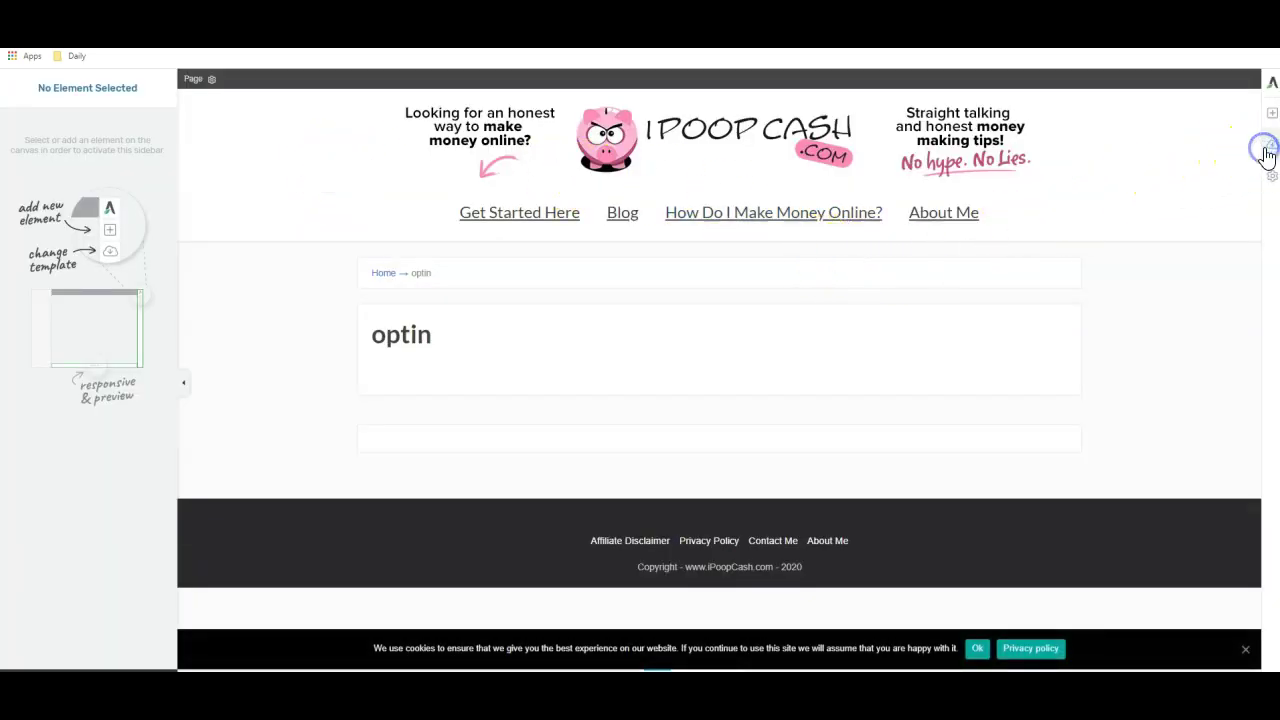
{"action": "left_click", "coordinate": [1269, 148]}
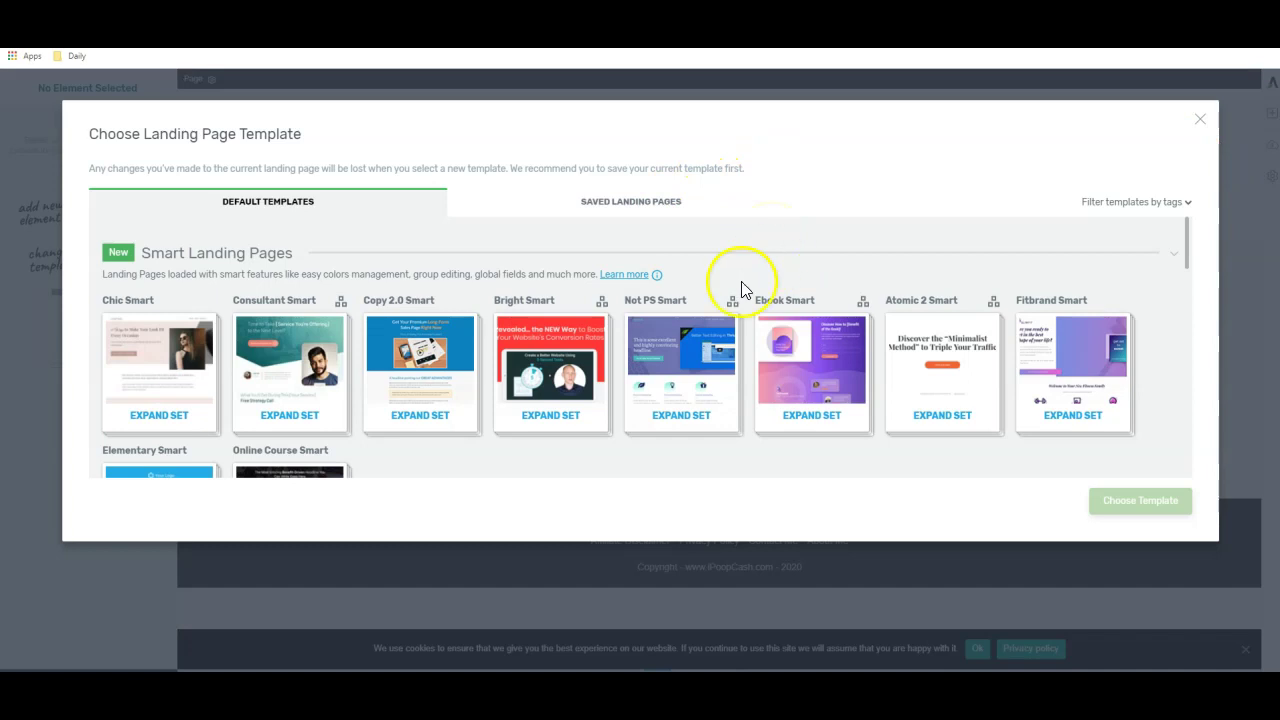
Find the Mini Squeeze set among the default landing page templates and expand it
{"action": "scroll", "coordinate": [624, 345], "scroll_direction": "down", "scroll_amount": 5}
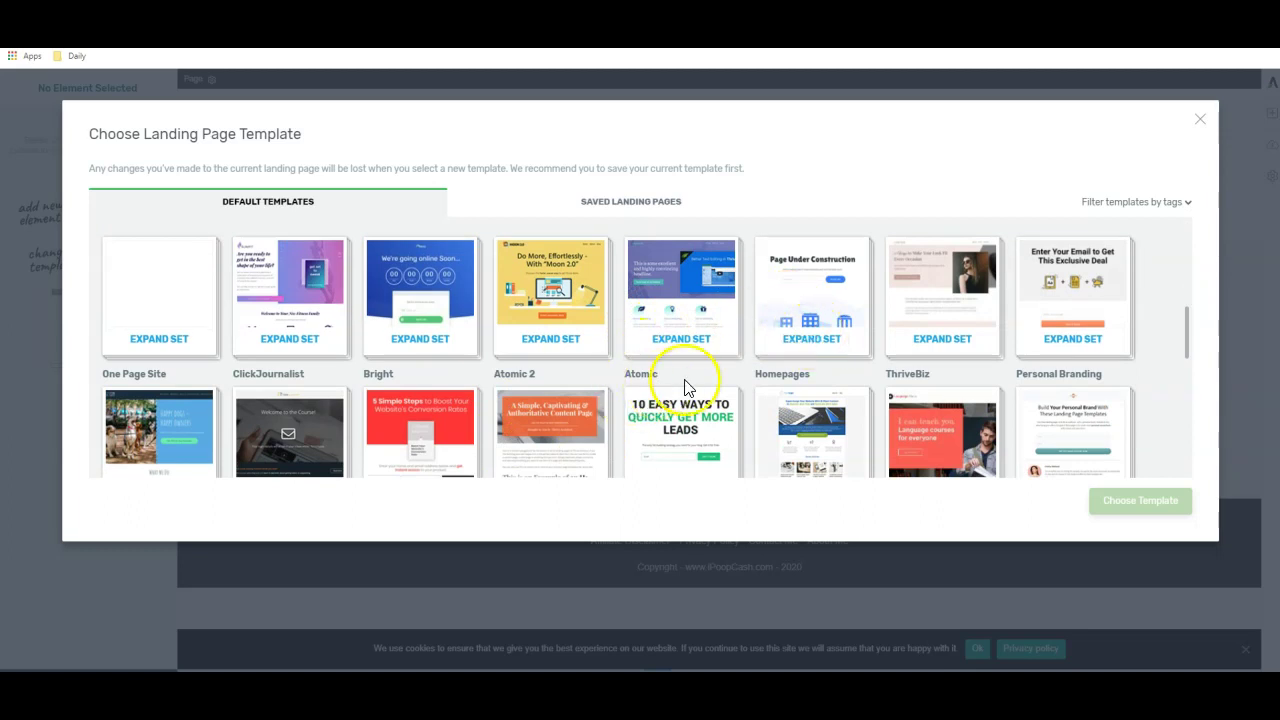
{"action": "scroll", "coordinate": [686, 380], "scroll_direction": "down", "scroll_amount": 2}
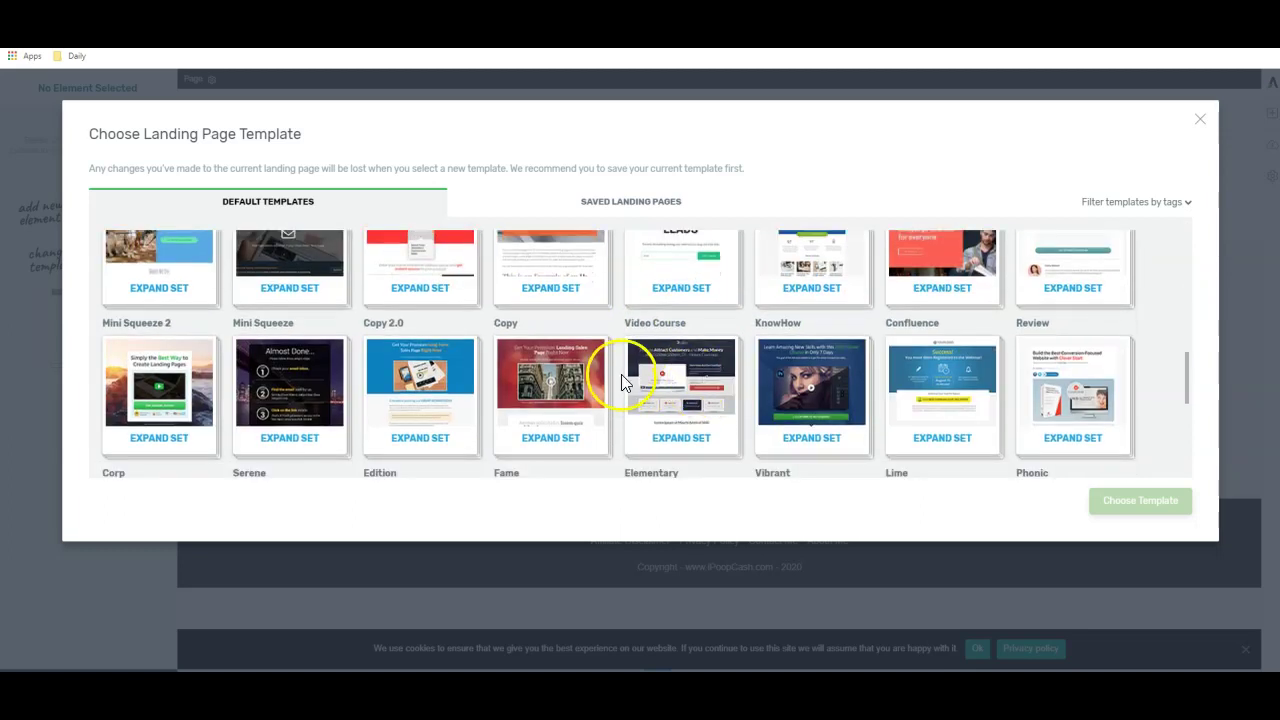
{"action": "left_click", "coordinate": [310, 400]}
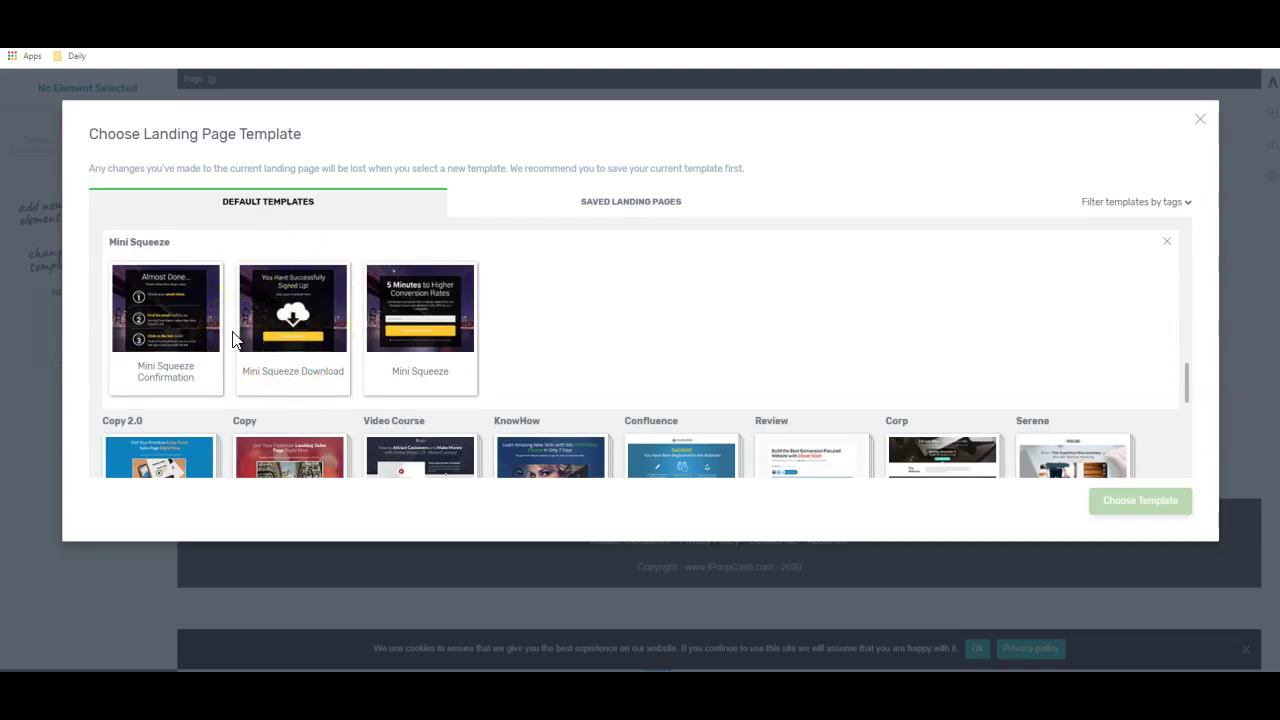
{"action": "left_click", "coordinate": [366, 357]}
{"action": "left_click", "coordinate": [588, 466]}
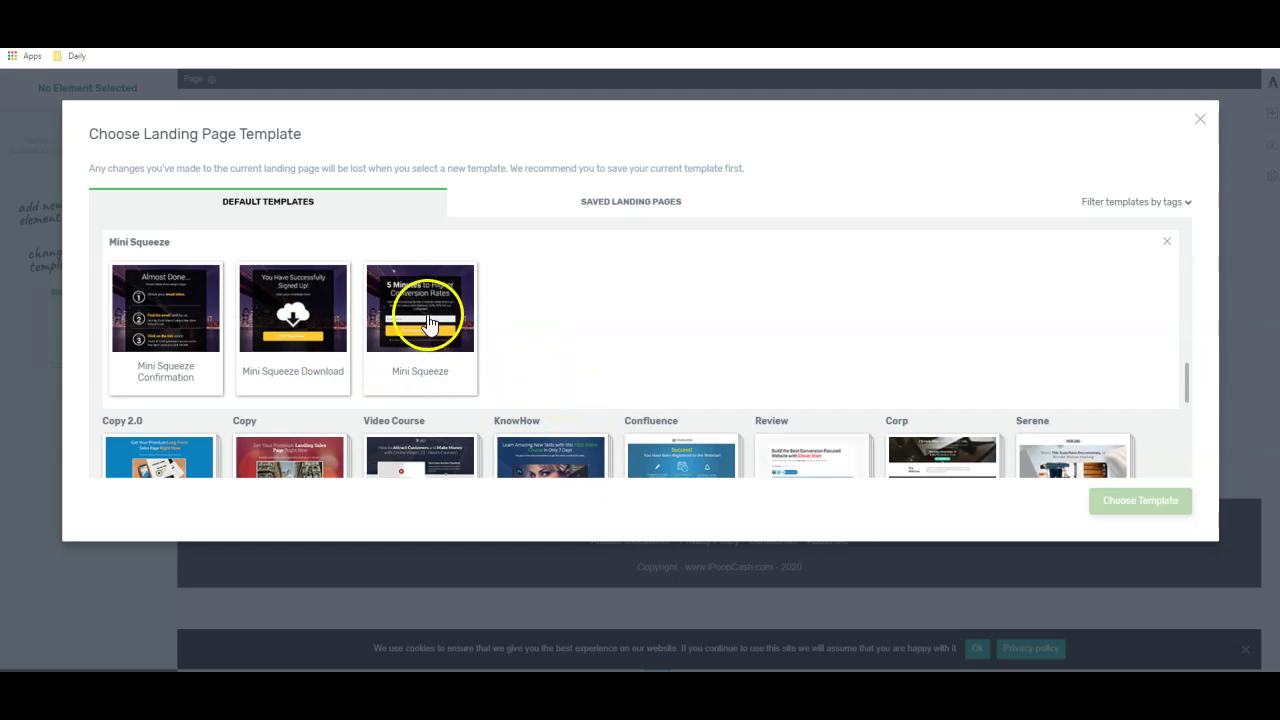
Apply the Mini Squeeze template from the expanded set to the optin page
{"action": "scroll", "coordinate": [505, 373], "scroll_direction": "down", "scroll_amount": 1}
{"action": "scroll", "coordinate": [570, 370], "scroll_direction": "down", "scroll_amount": 2}
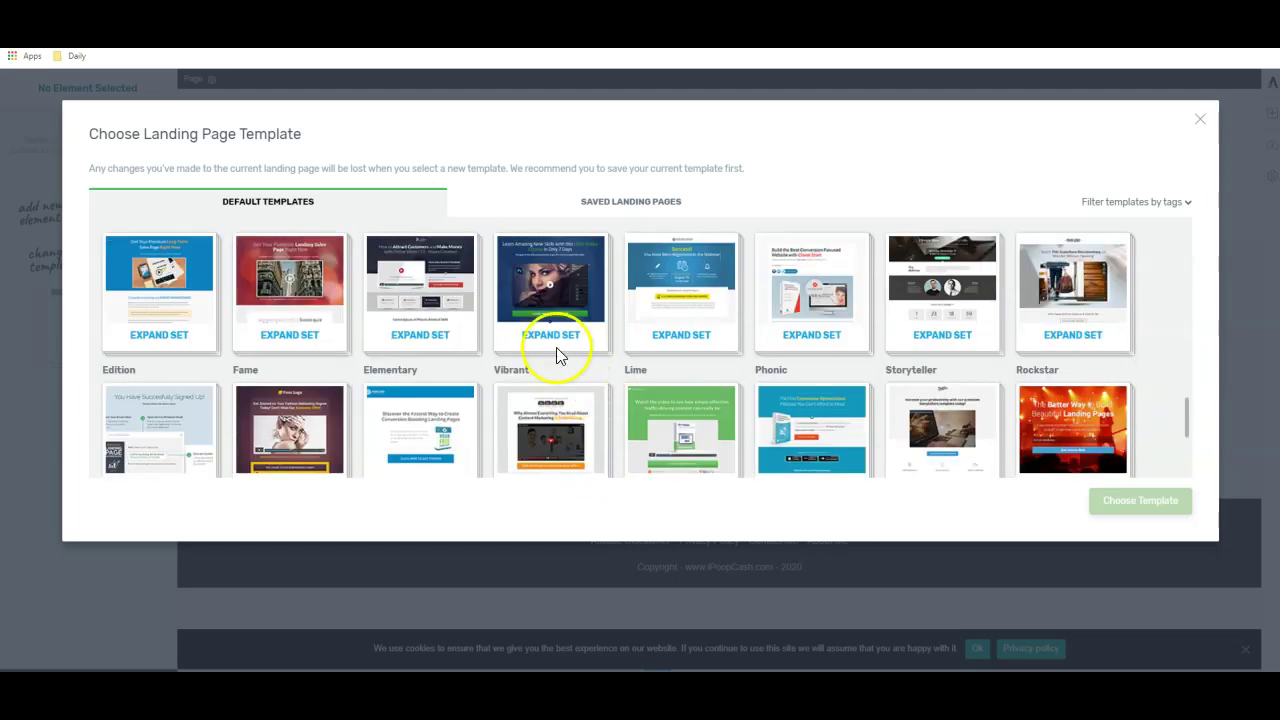
{"action": "scroll", "coordinate": [588, 385], "scroll_direction": "up", "scroll_amount": 2}
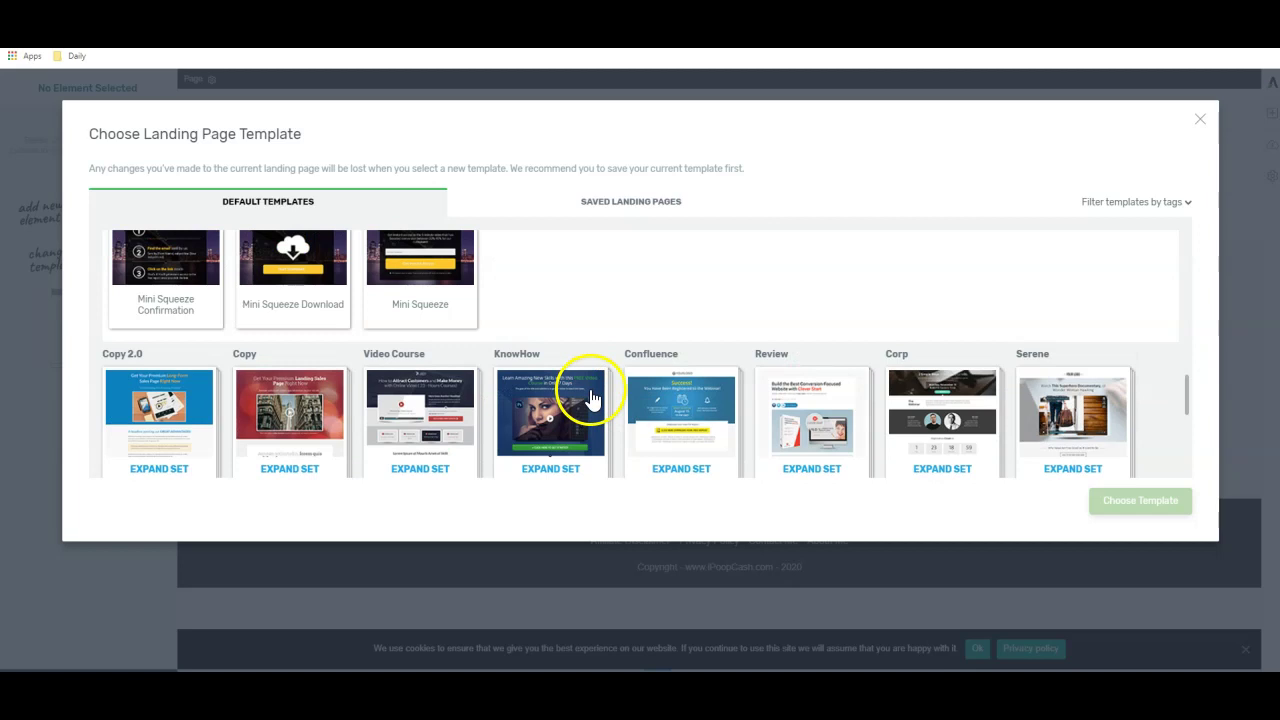
{"action": "left_click", "coordinate": [445, 292]}
{"action": "scroll", "coordinate": [470, 322], "scroll_direction": "up", "scroll_amount": 1}
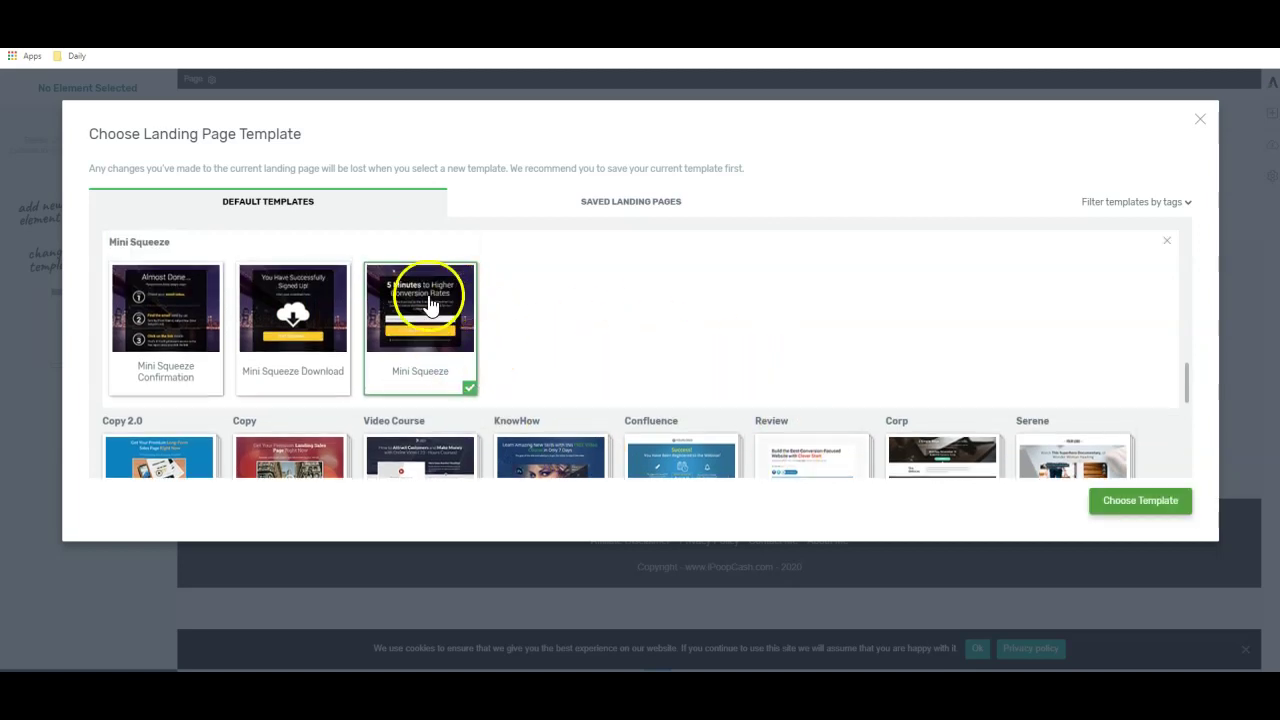
{"action": "left_click", "coordinate": [1122, 506]}
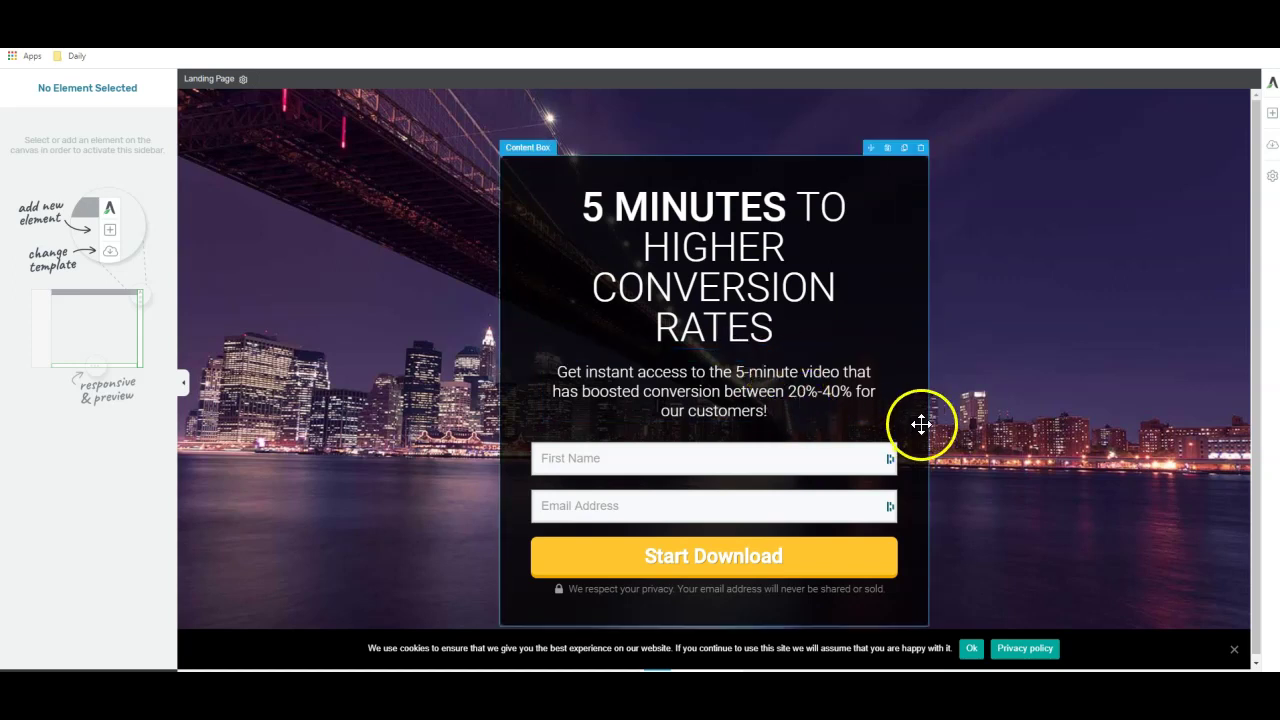
{"action": "scroll", "coordinate": [925, 405], "scroll_direction": "down", "scroll_amount": 1}
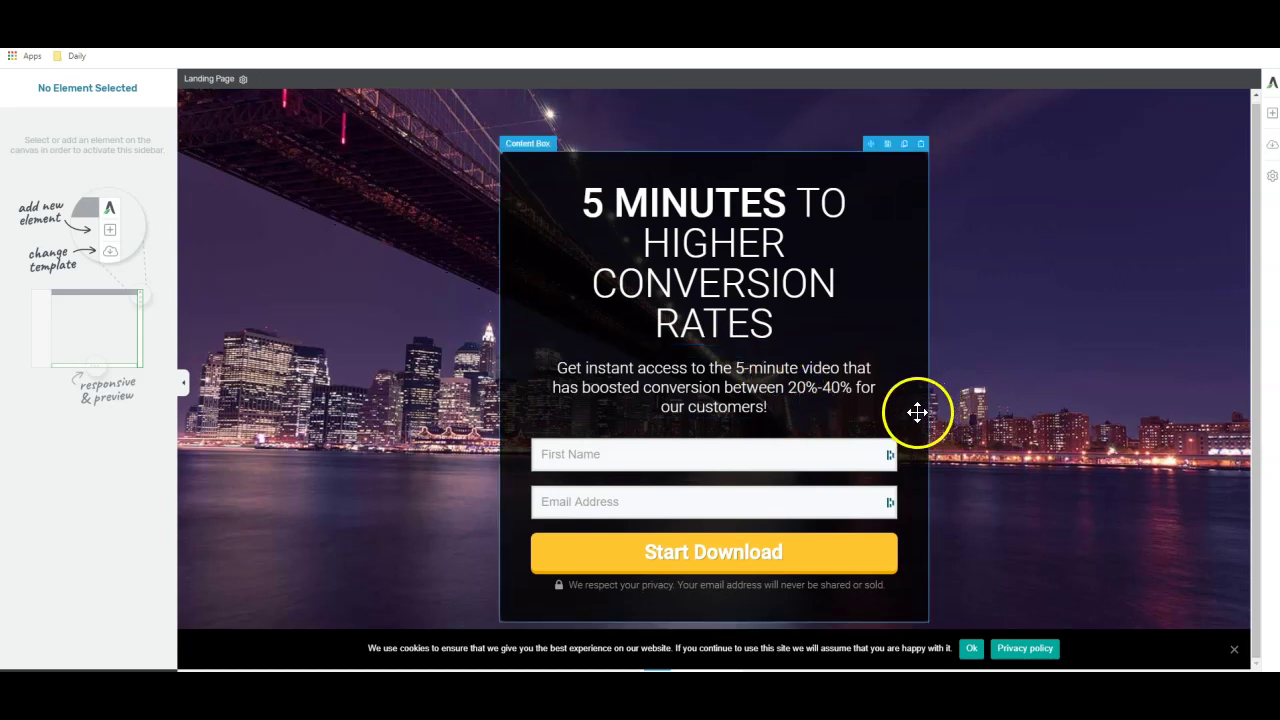
{"action": "left_click", "coordinate": [795, 322]}
{"action": "left_click_drag", "start_coordinate": [590, 195], "coordinate": [781, 314]}
{"action": "left_click", "coordinate": [781, 314]}
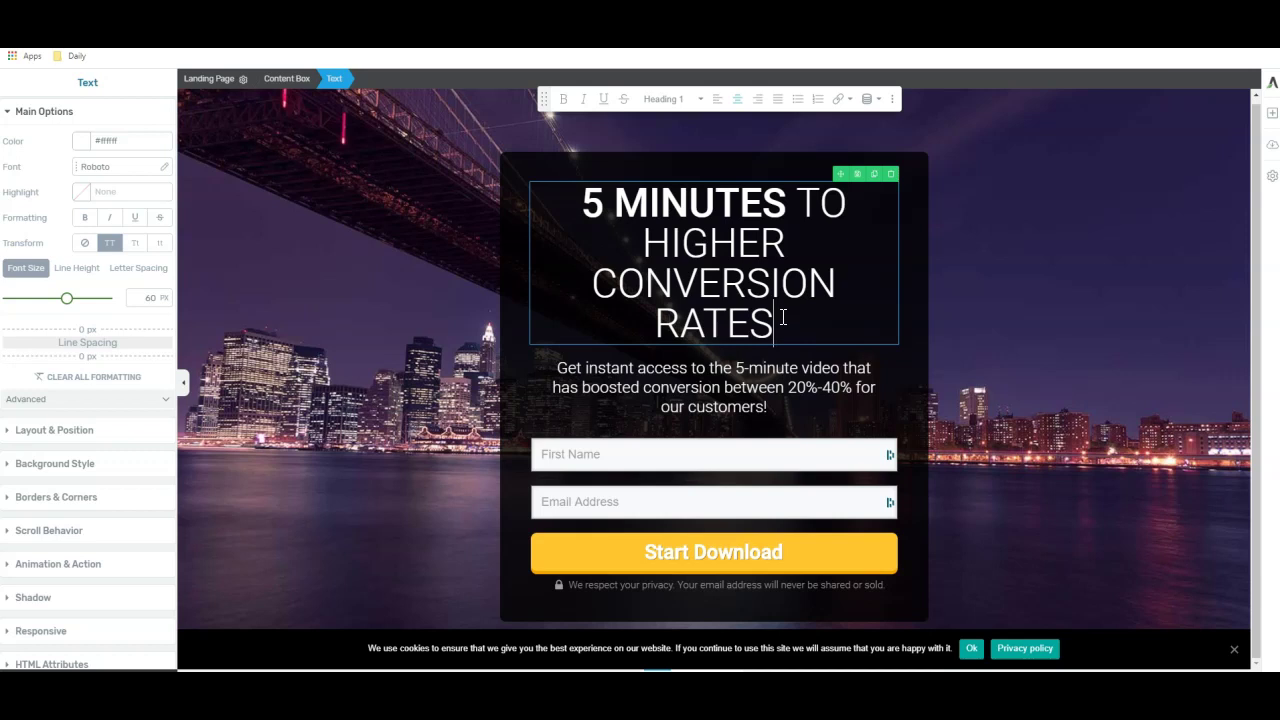
{"action": "left_click_drag", "start_coordinate": [783, 318], "coordinate": [578, 206]}
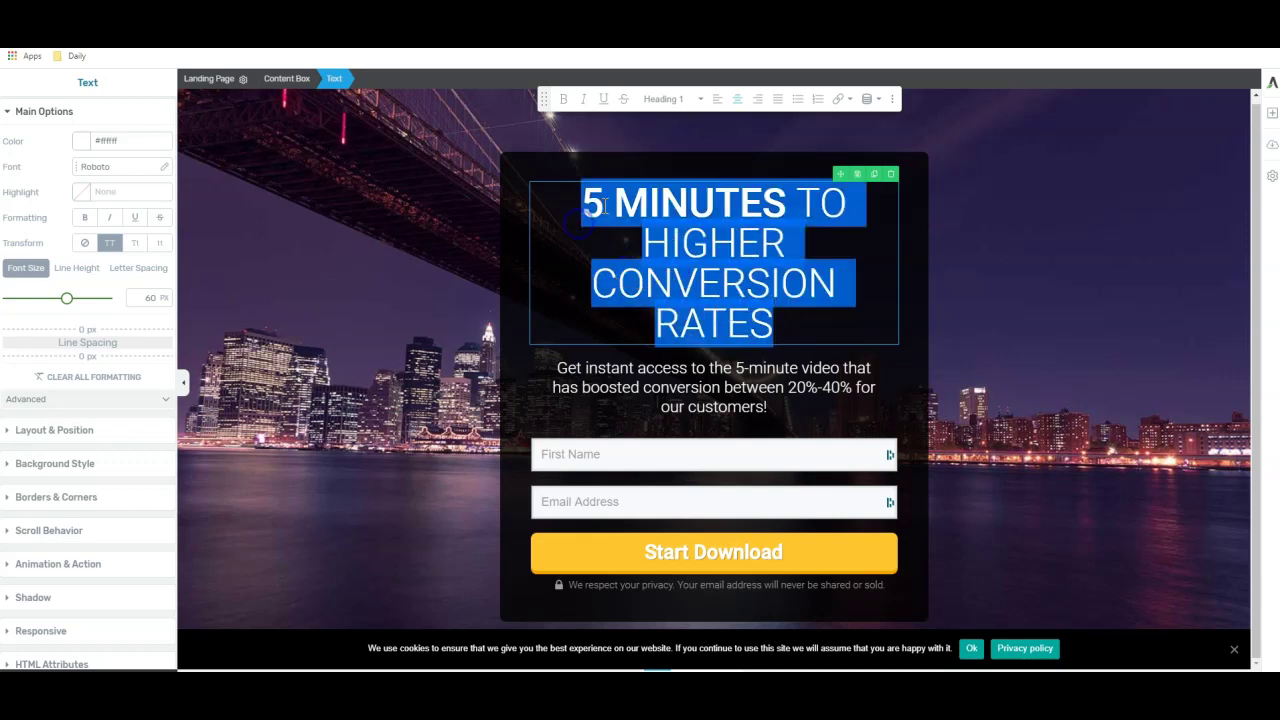
{"action": "left_click", "coordinate": [604, 210]}
{"action": "left_click_drag", "start_coordinate": [766, 320], "coordinate": [591, 205]}
{"action": "left_click", "coordinate": [912, 384]}
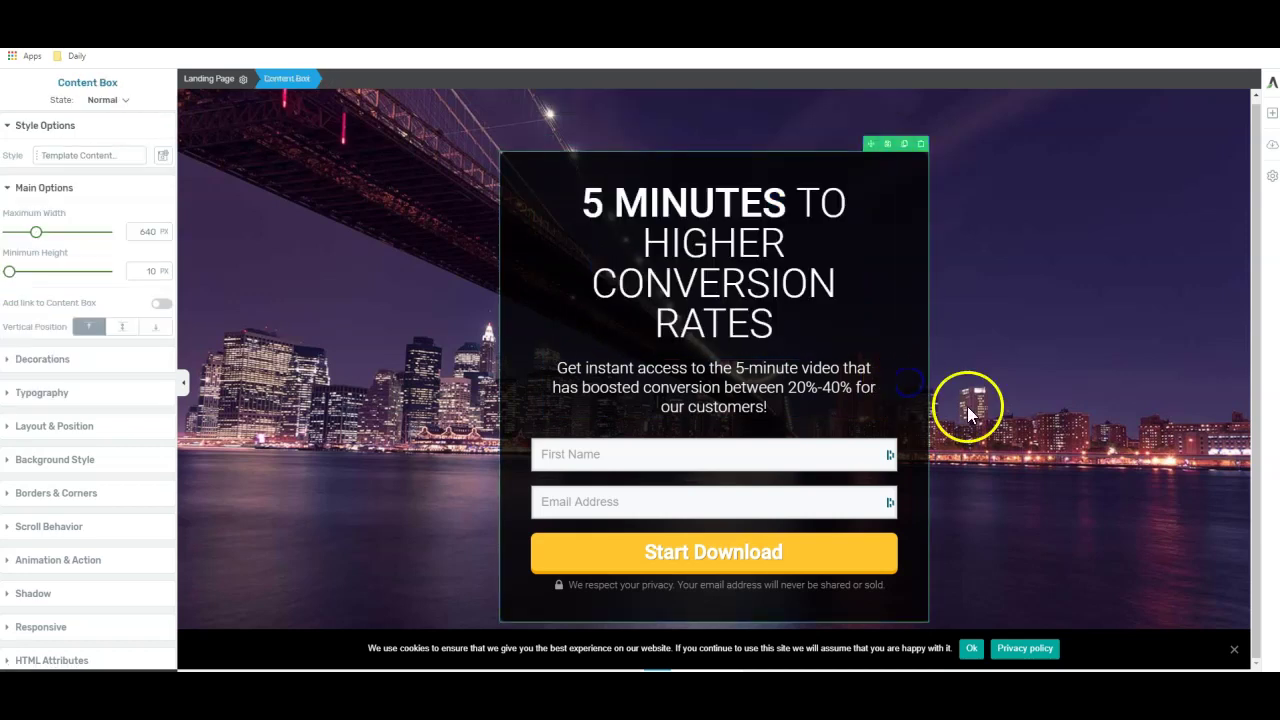
{"action": "left_click", "coordinate": [970, 415]}
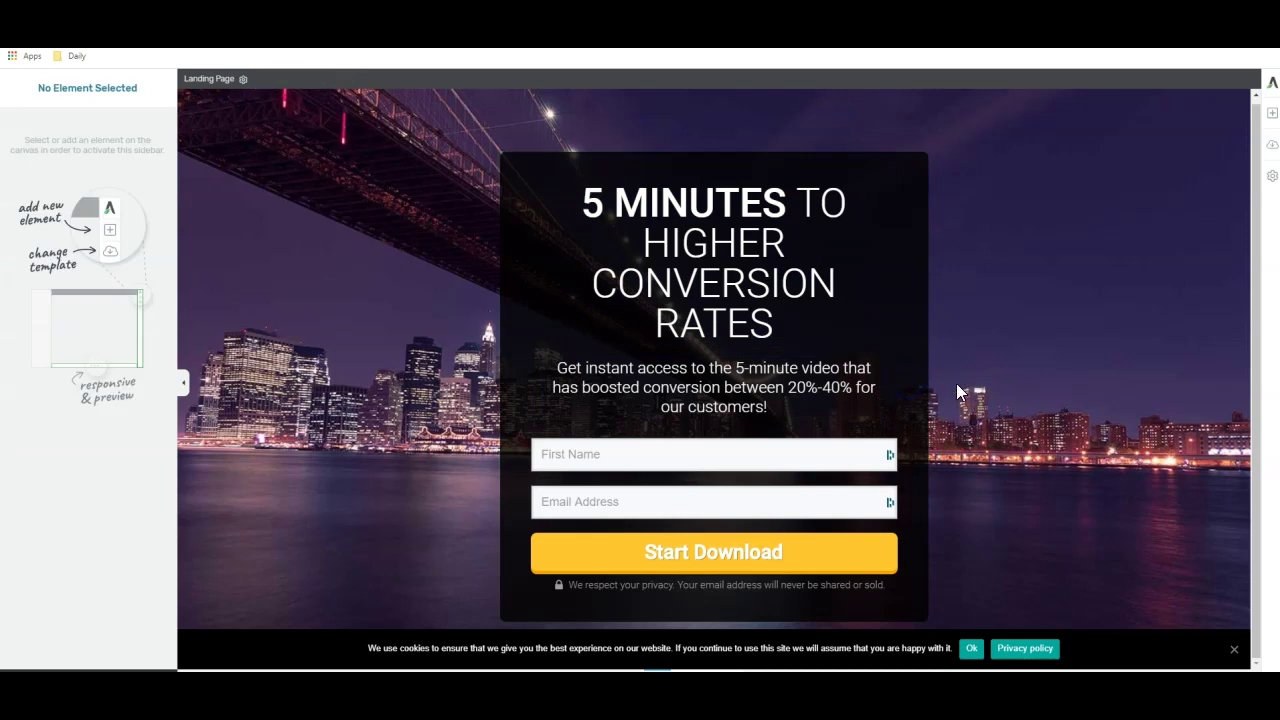
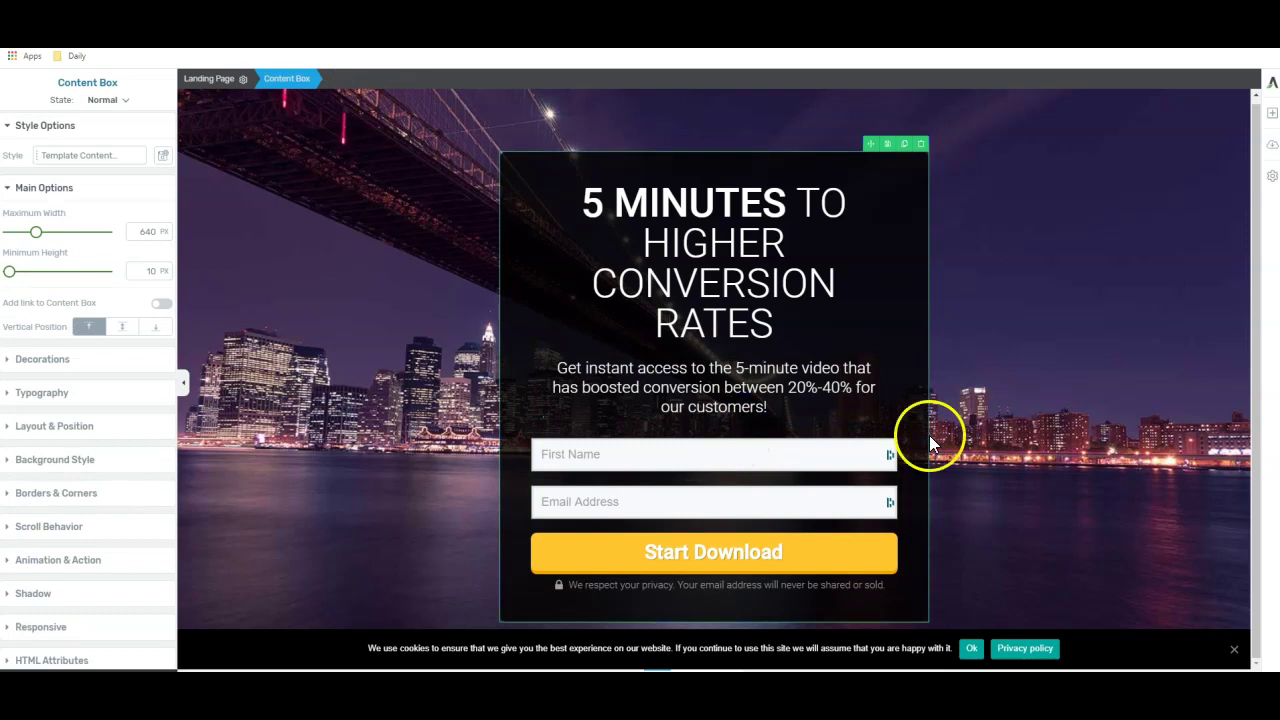
Select the form with the First Name and Email Address fields to show its Lead Generation options
{"action": "left_click", "coordinate": [754, 501]}
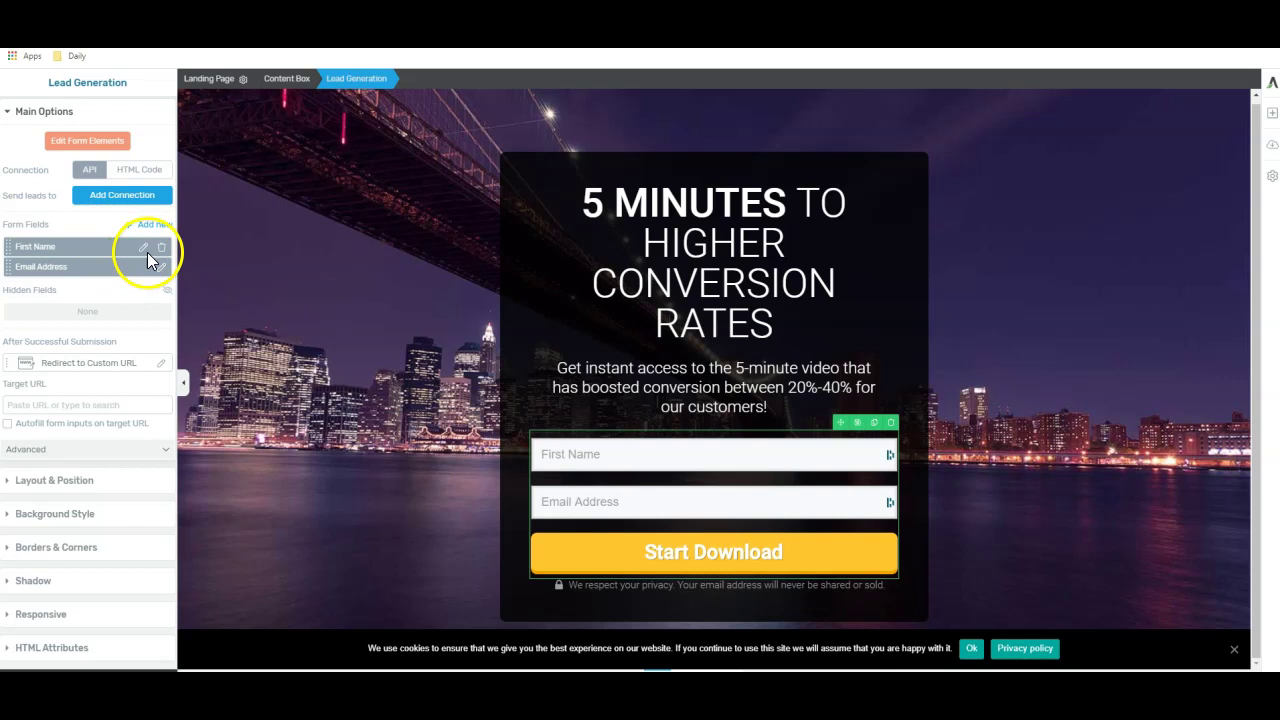
{"action": "left_click", "coordinate": [563, 369]}
{"action": "left_click", "coordinate": [591, 464]}
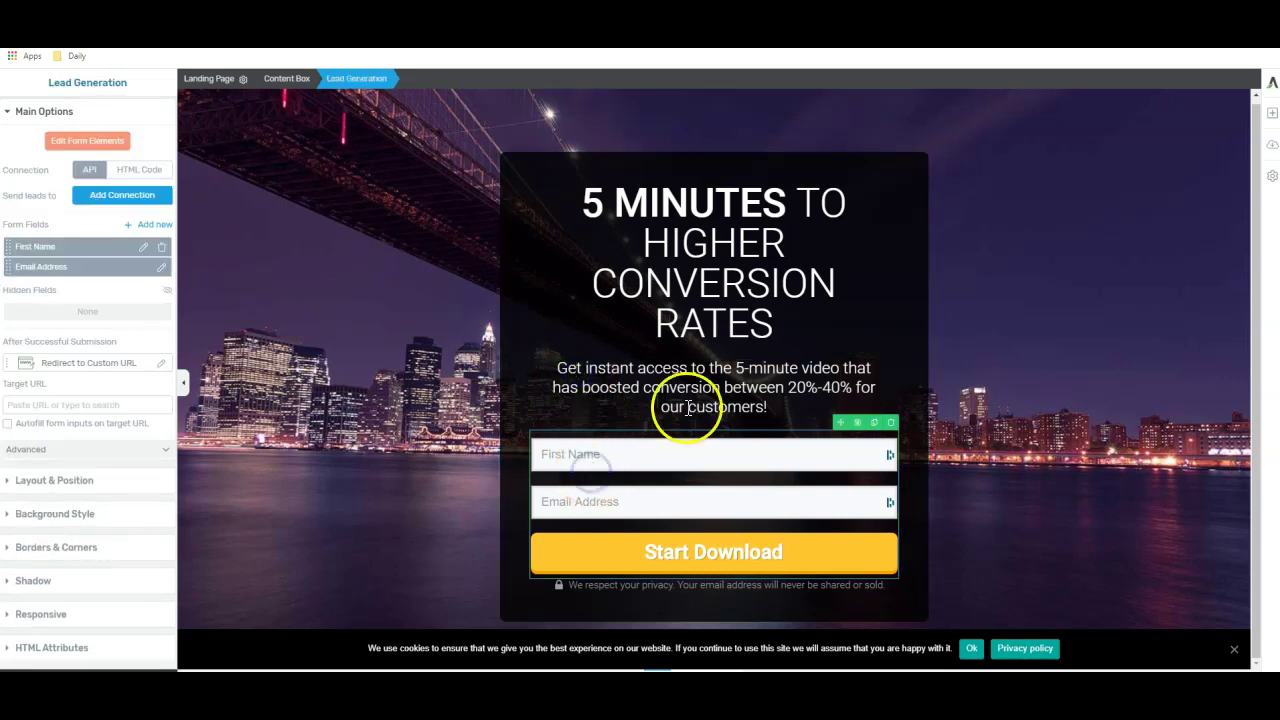
{"action": "left_click", "coordinate": [92, 204]}
{"action": "left_click", "coordinate": [88, 244]}
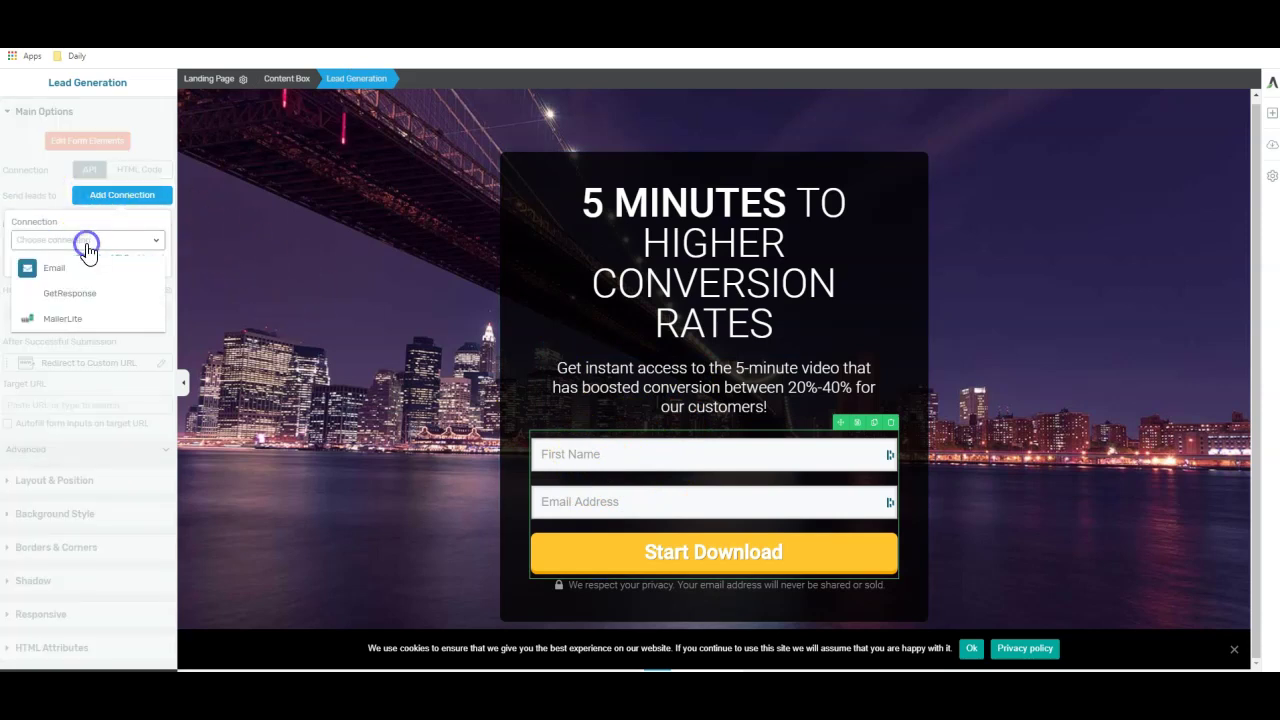
{"action": "left_click", "coordinate": [87, 296]}
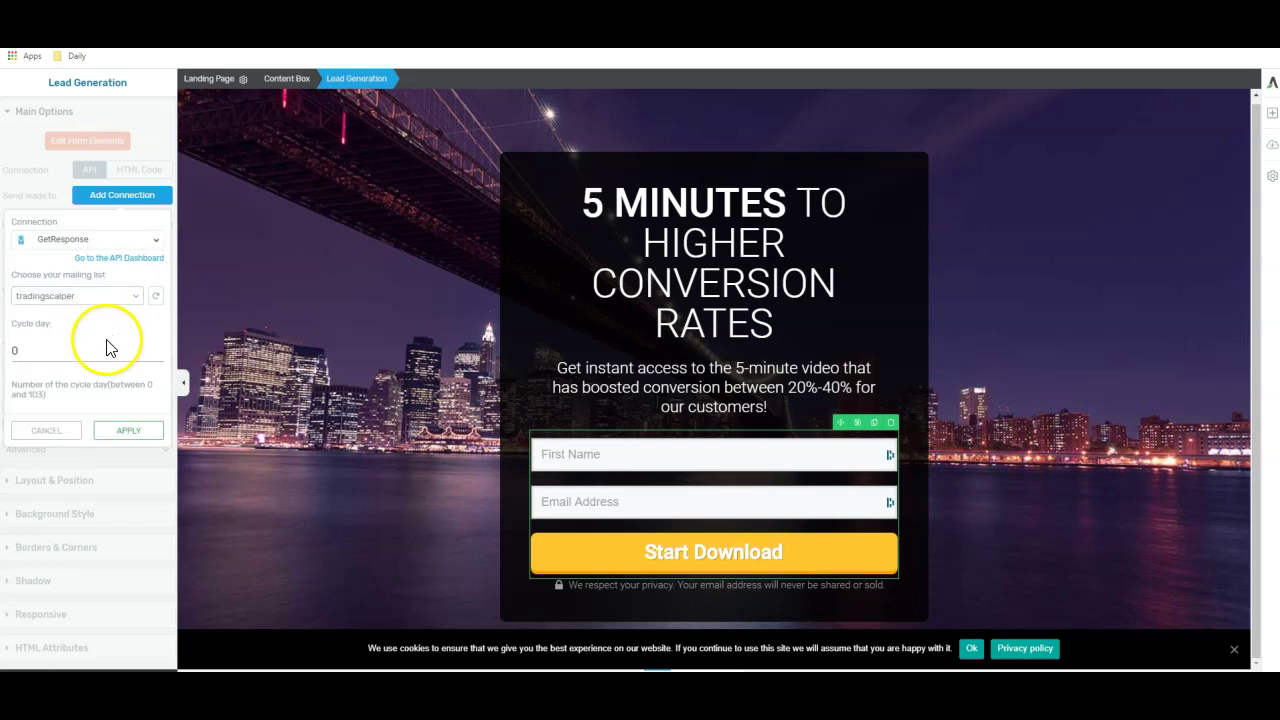
{"action": "left_click", "coordinate": [75, 428]}
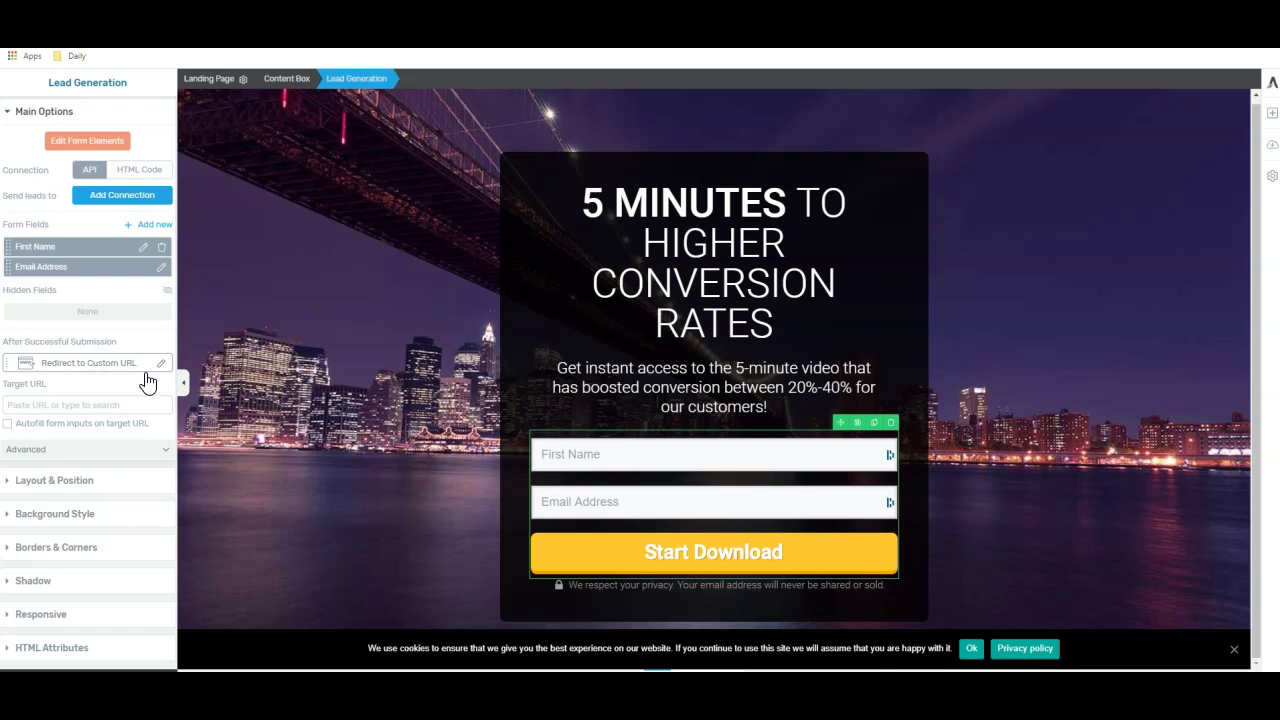
{"action": "left_click", "coordinate": [237, 372]}
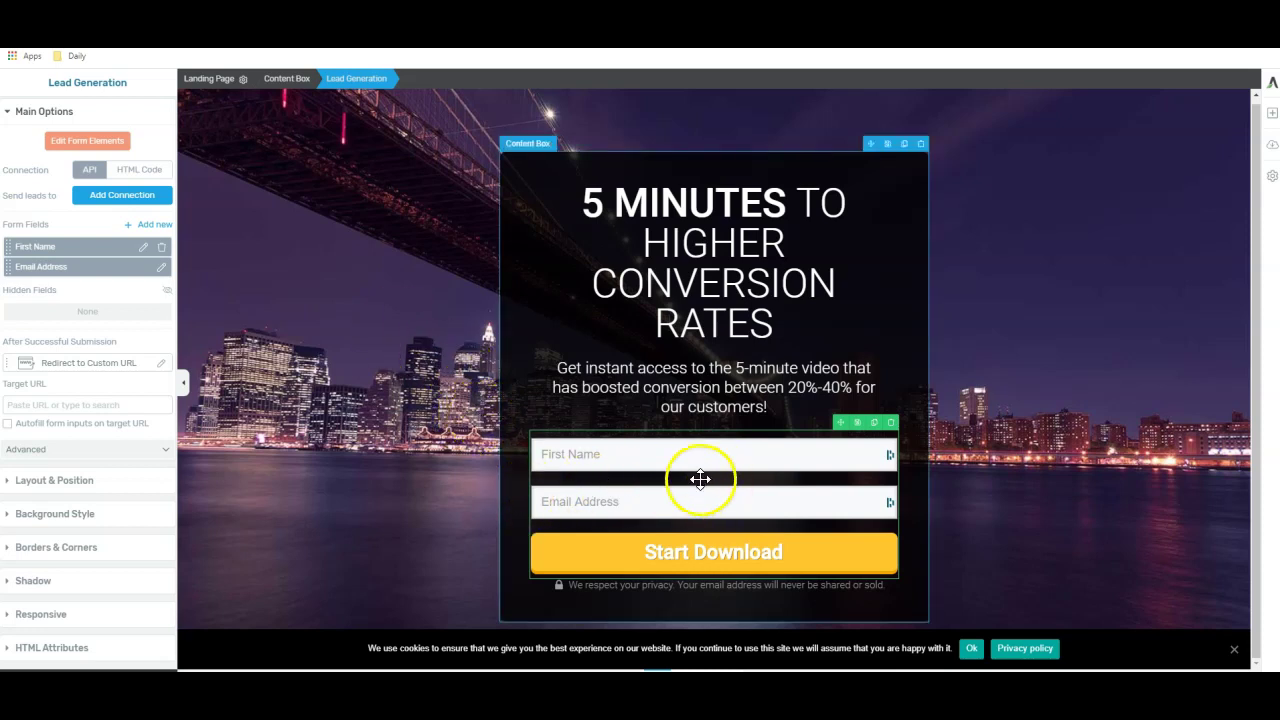
Dismiss the cookie notice and try to connect the lead generation form to GetResponse through the API
{"action": "left_click", "coordinate": [1236, 649]}
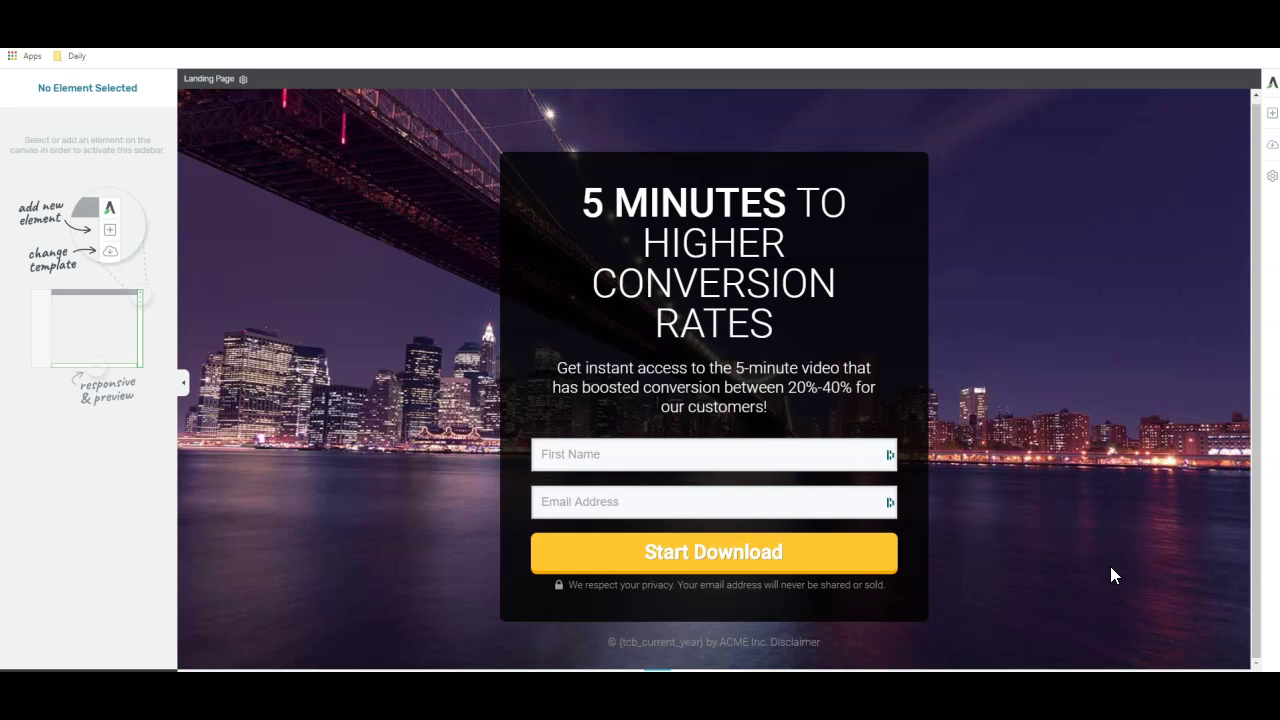
{"action": "left_click", "coordinate": [565, 455]}
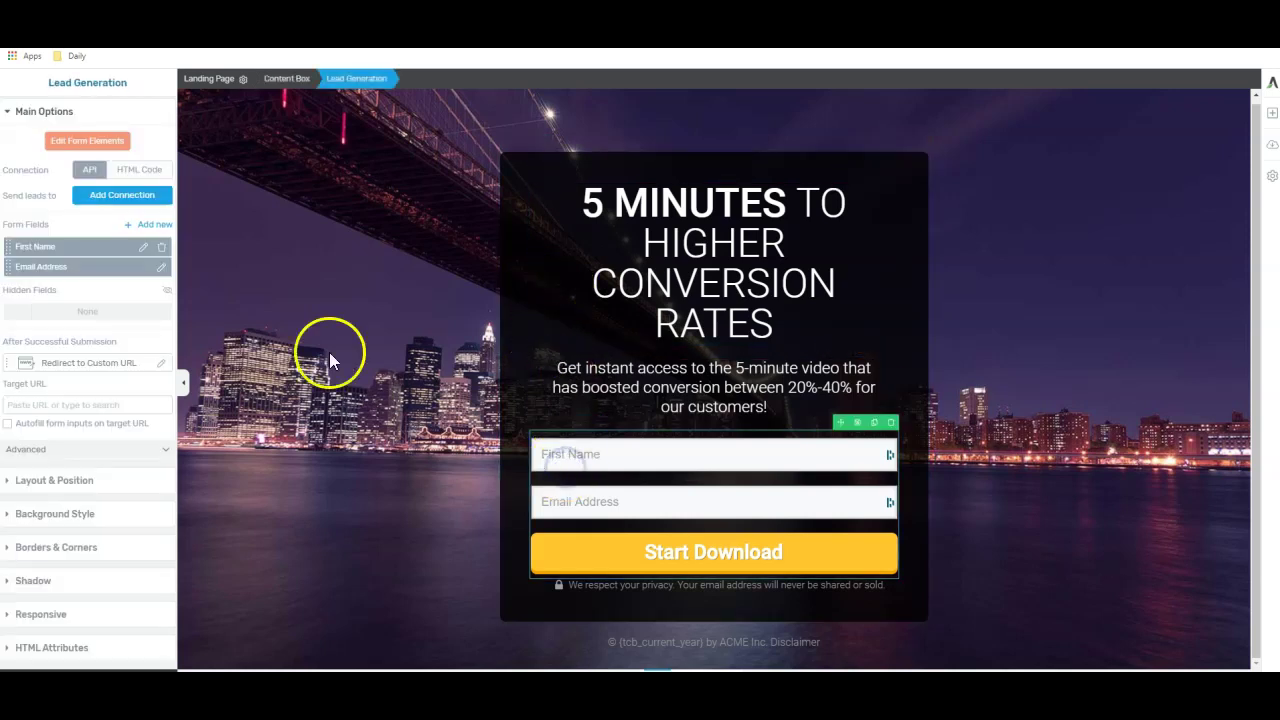
{"action": "left_click", "coordinate": [97, 206]}
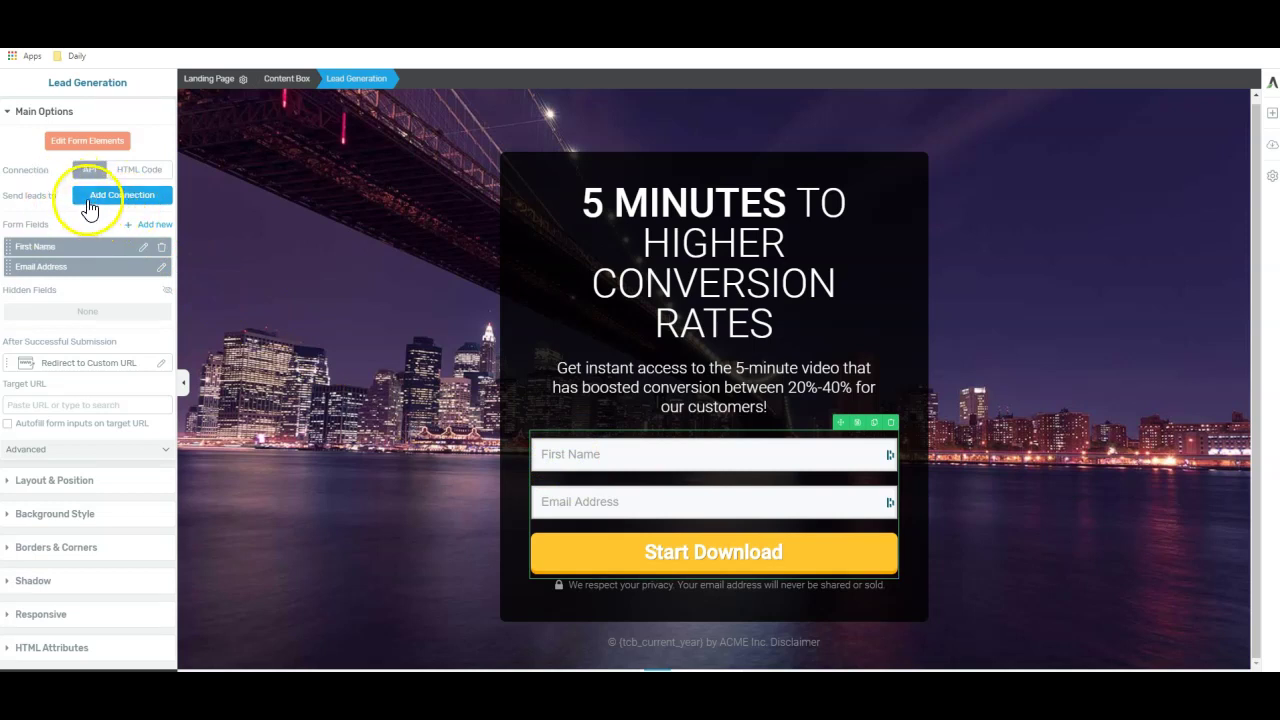
{"action": "left_click", "coordinate": [126, 241]}
{"action": "left_click", "coordinate": [106, 293]}
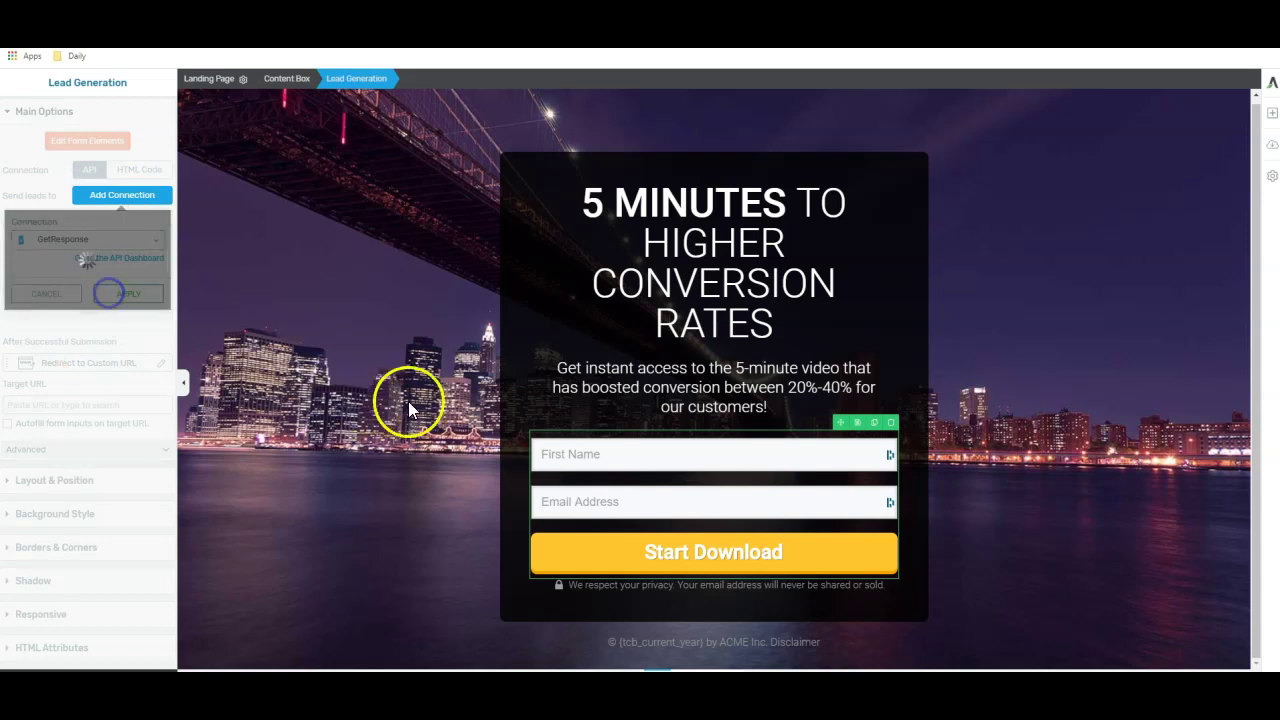
Look at the text options of the opt-in page's description and its "5 Minutes to Higher Conversion Rates" headline
{"action": "left_click", "coordinate": [528, 428]}
{"action": "left_click", "coordinate": [690, 368]}
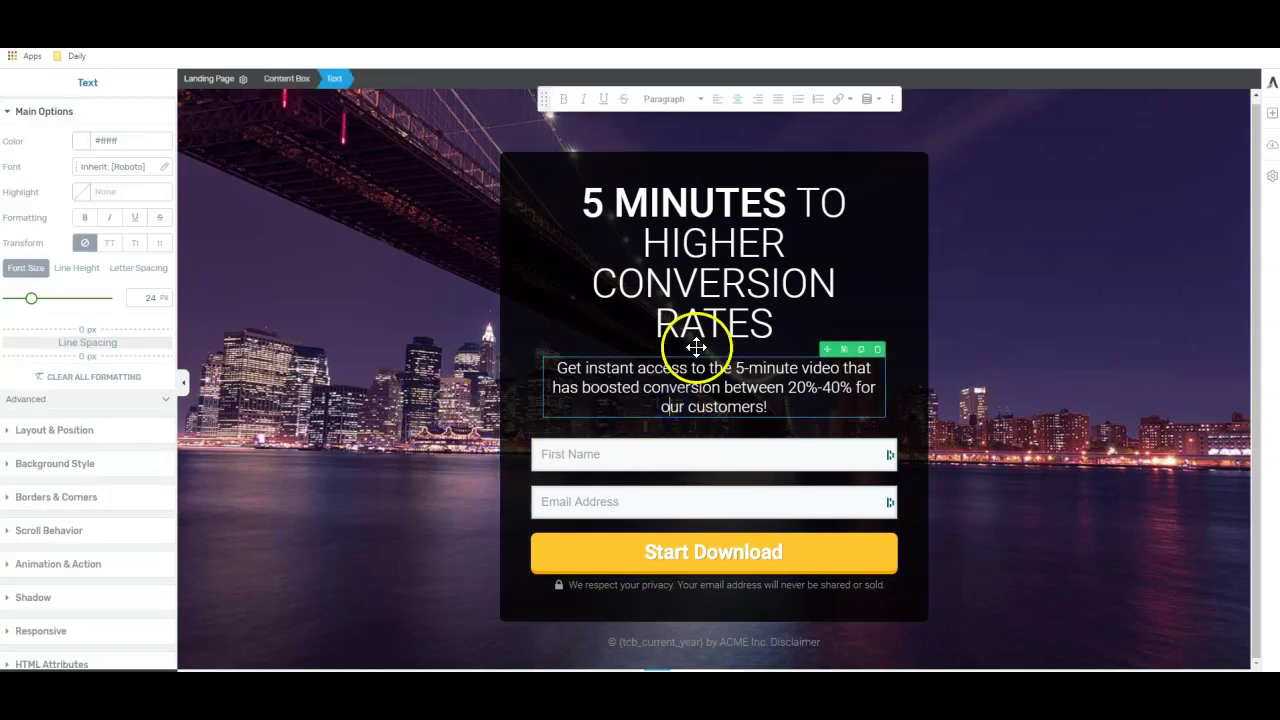
{"action": "left_click", "coordinate": [702, 300]}
{"action": "left_click", "coordinate": [929, 491]}
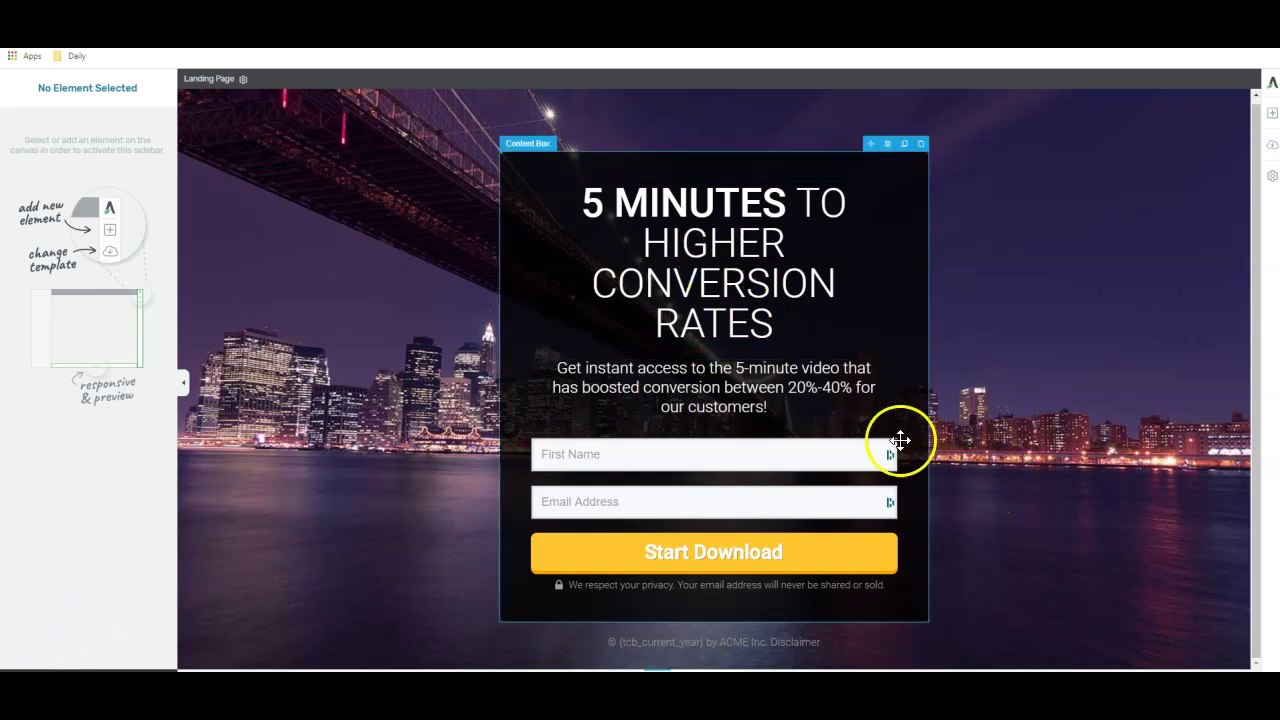
Set the opt-in form's action after successful submission to Redirect to Custom URL
{"action": "left_click", "coordinate": [836, 485]}
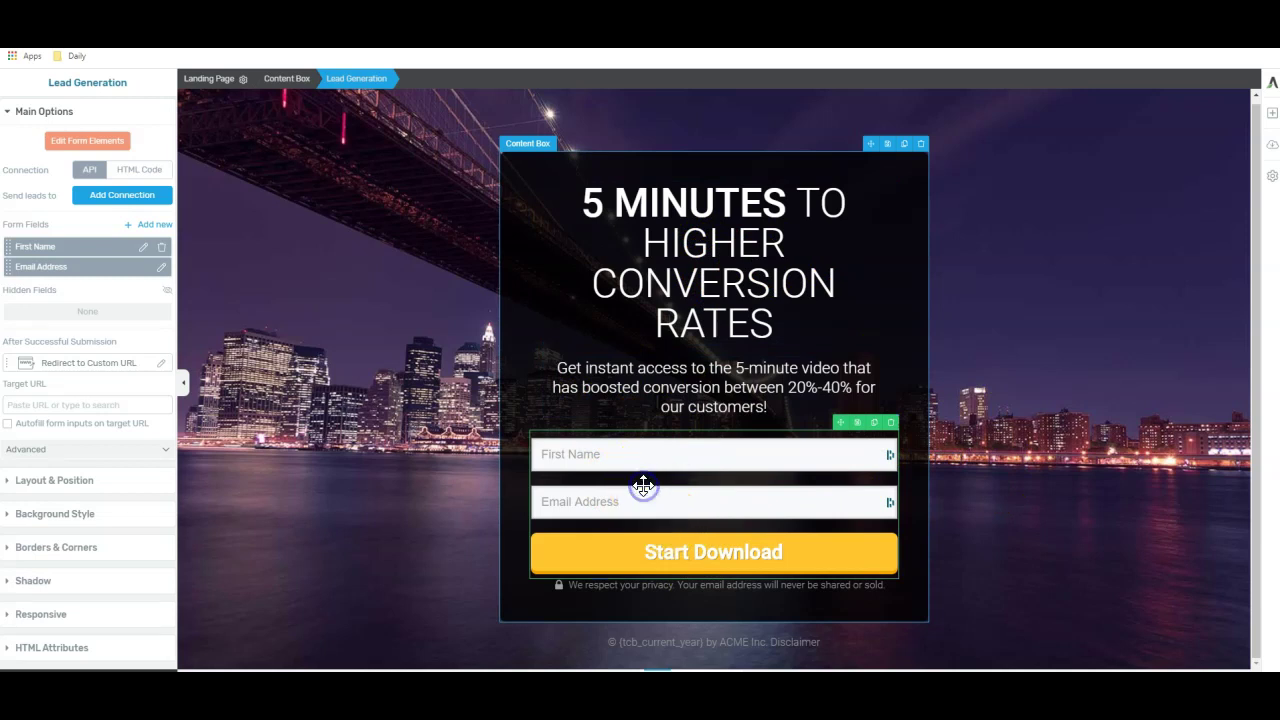
{"action": "left_click", "coordinate": [72, 364]}
{"action": "left_click", "coordinate": [34, 428]}
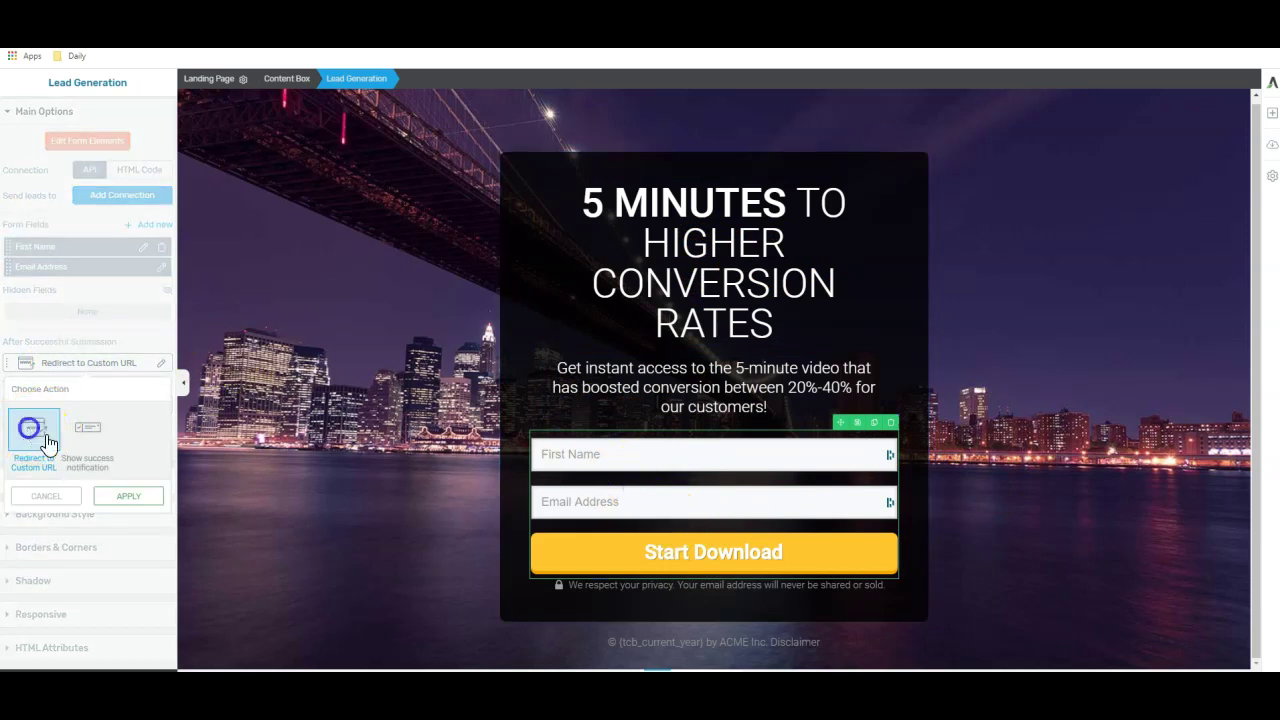
{"action": "left_click", "coordinate": [110, 494]}
{"action": "left_click", "coordinate": [68, 403]}
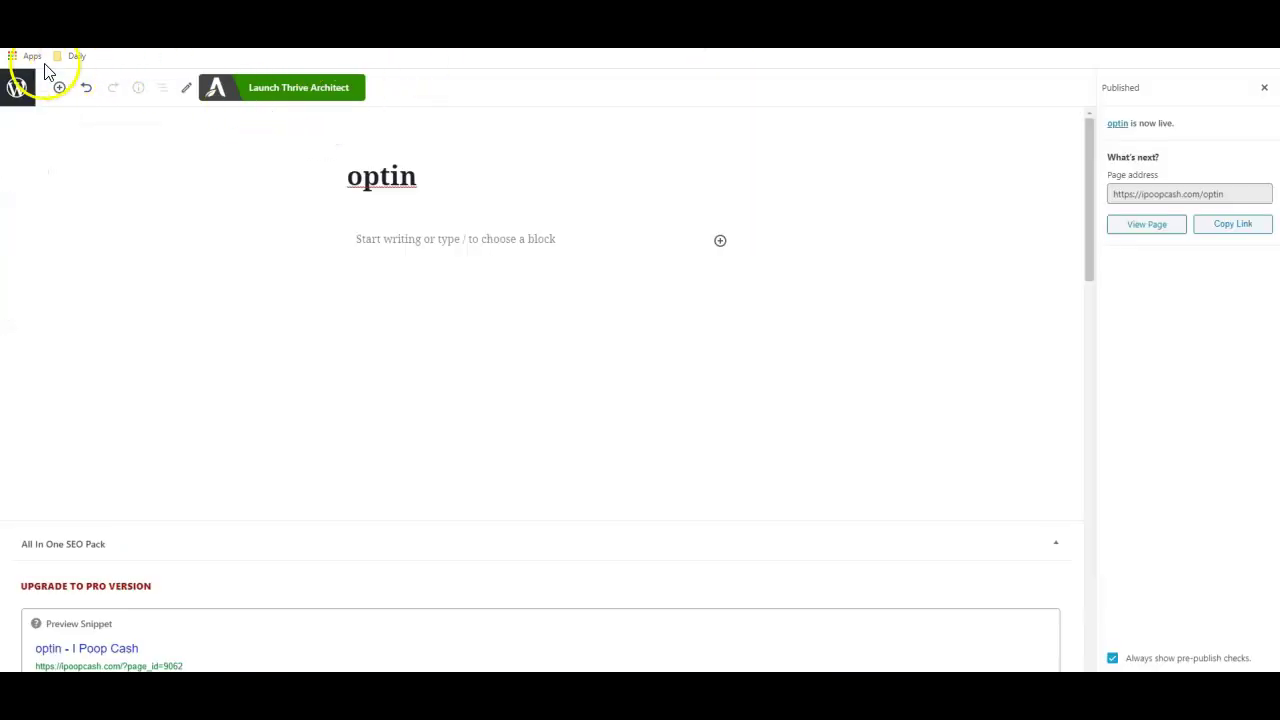
Create a new WordPress page titled "thank you"
{"action": "left_click", "coordinate": [17, 88]}
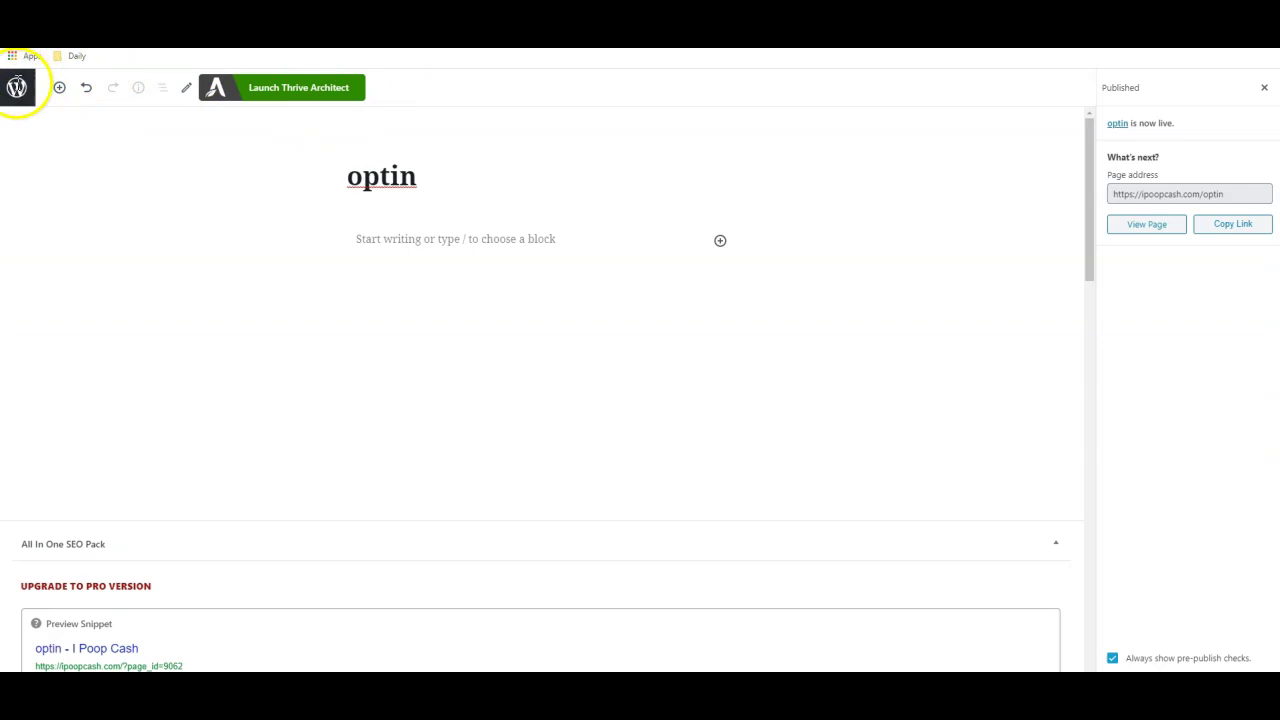
{"action": "left_click", "coordinate": [187, 115]}
{"action": "left_click", "coordinate": [187, 115]}
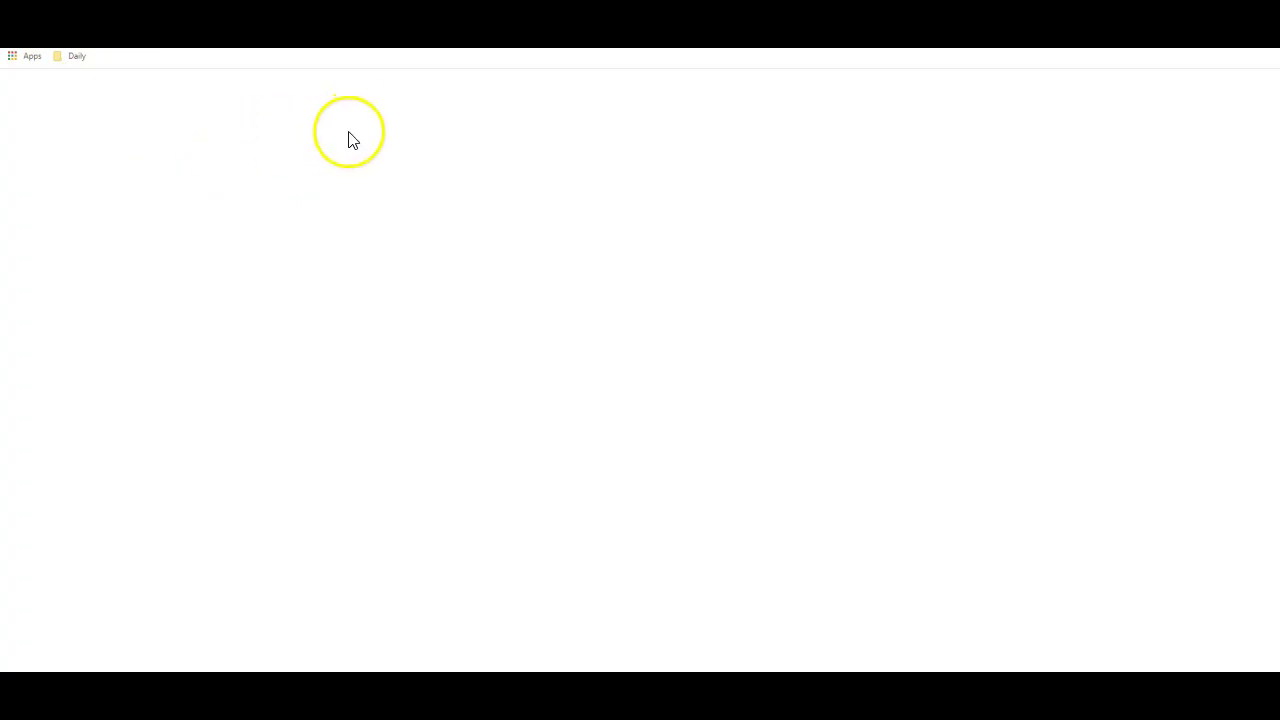
{"action": "left_click", "coordinate": [429, 180]}
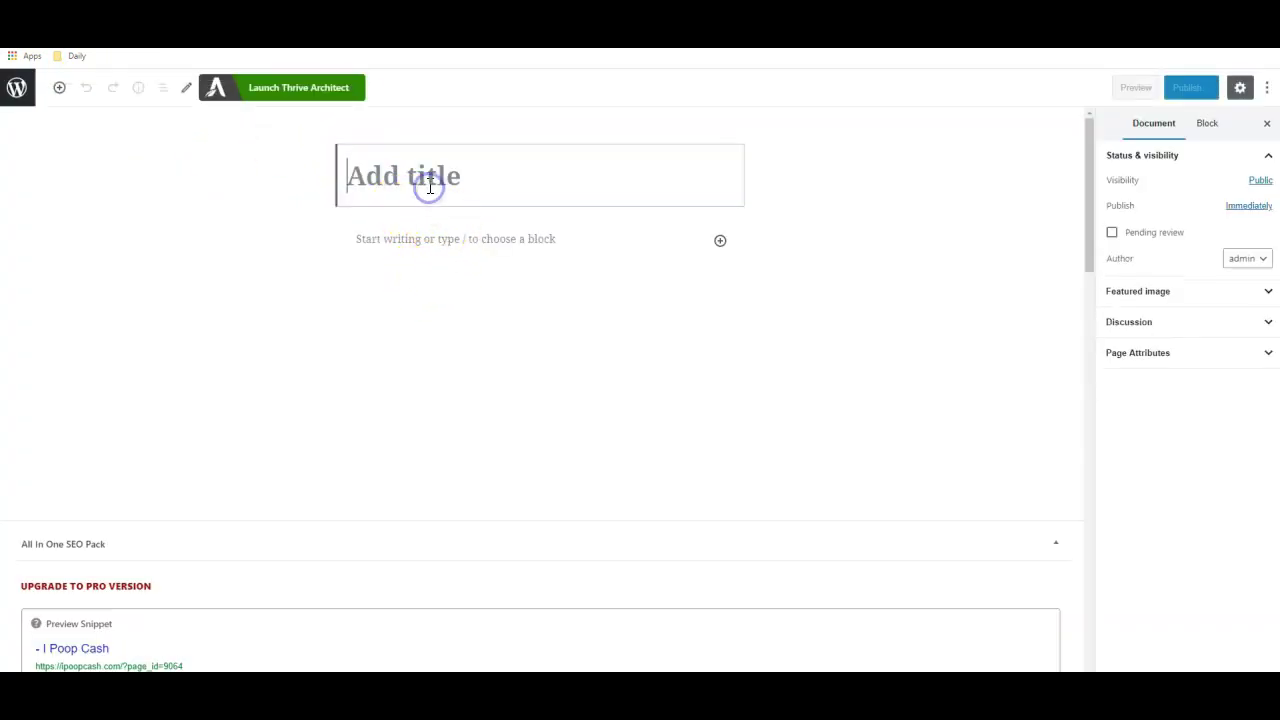
{"action": "type", "text": "thenk"}
{"action": "key", "text": "BackSpace"}
{"action": "key", "text": "BackSpace"}
{"action": "key", "text": "BackSpace"}
{"action": "type", "text": "ank you"}
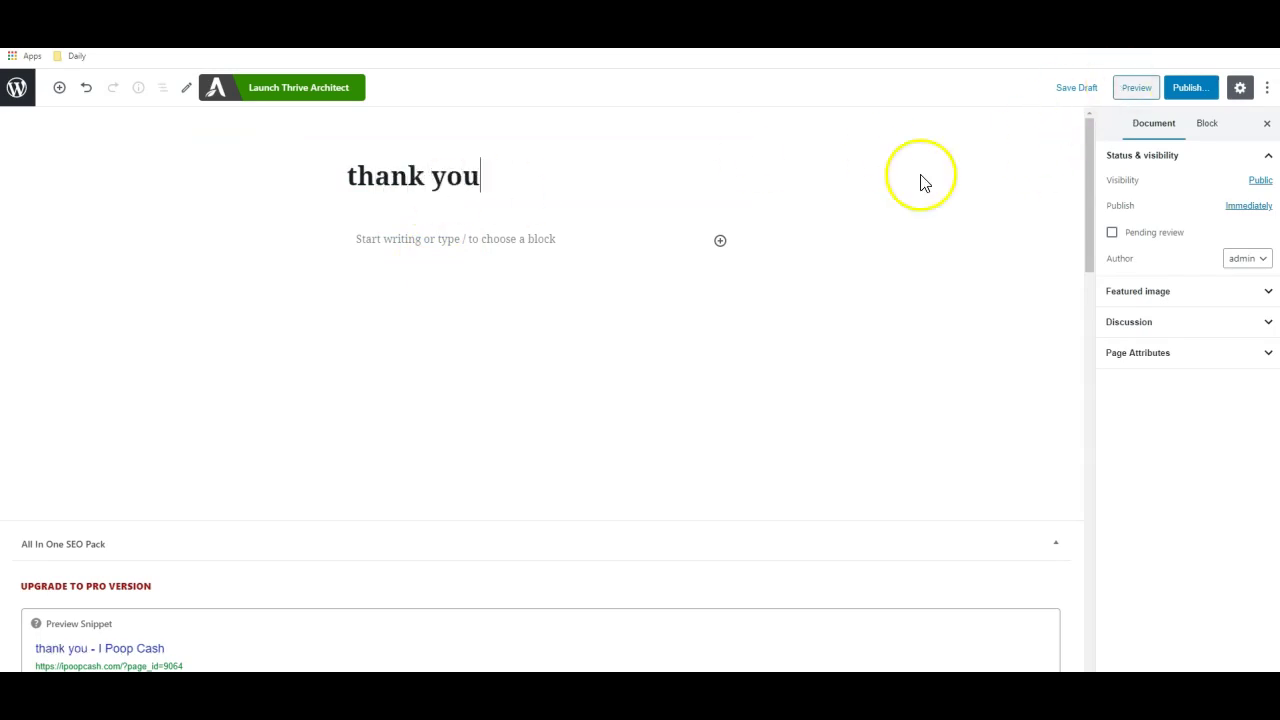
Adjust two All In One SEO Pack options for the thank you page and publish it
{"action": "scroll", "coordinate": [603, 353], "scroll_direction": "down", "scroll_amount": 3}
{"action": "scroll", "coordinate": [474, 463], "scroll_direction": "down", "scroll_amount": 2}
{"action": "left_click", "coordinate": [412, 474]}
{"action": "left_click", "coordinate": [412, 507]}
{"action": "scroll", "coordinate": [800, 365], "scroll_direction": "up", "scroll_amount": 5}
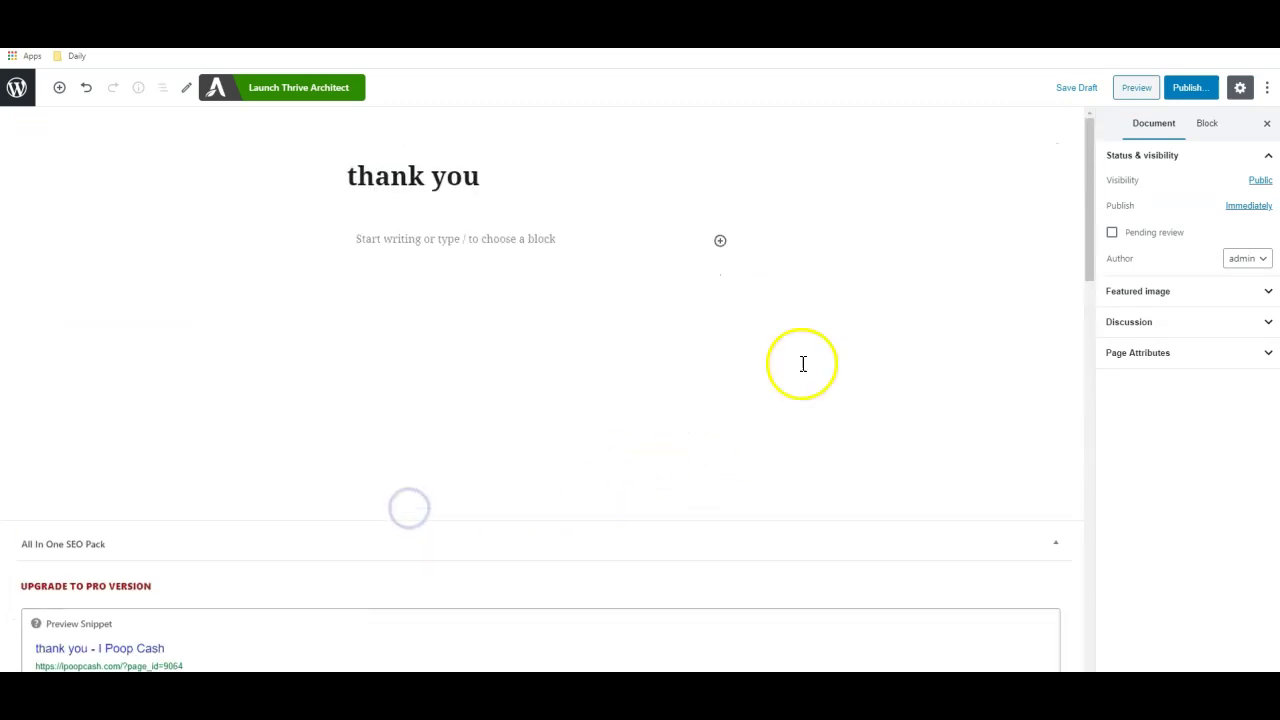
{"action": "left_click", "coordinate": [1205, 90]}
{"action": "left_click", "coordinate": [1205, 90]}
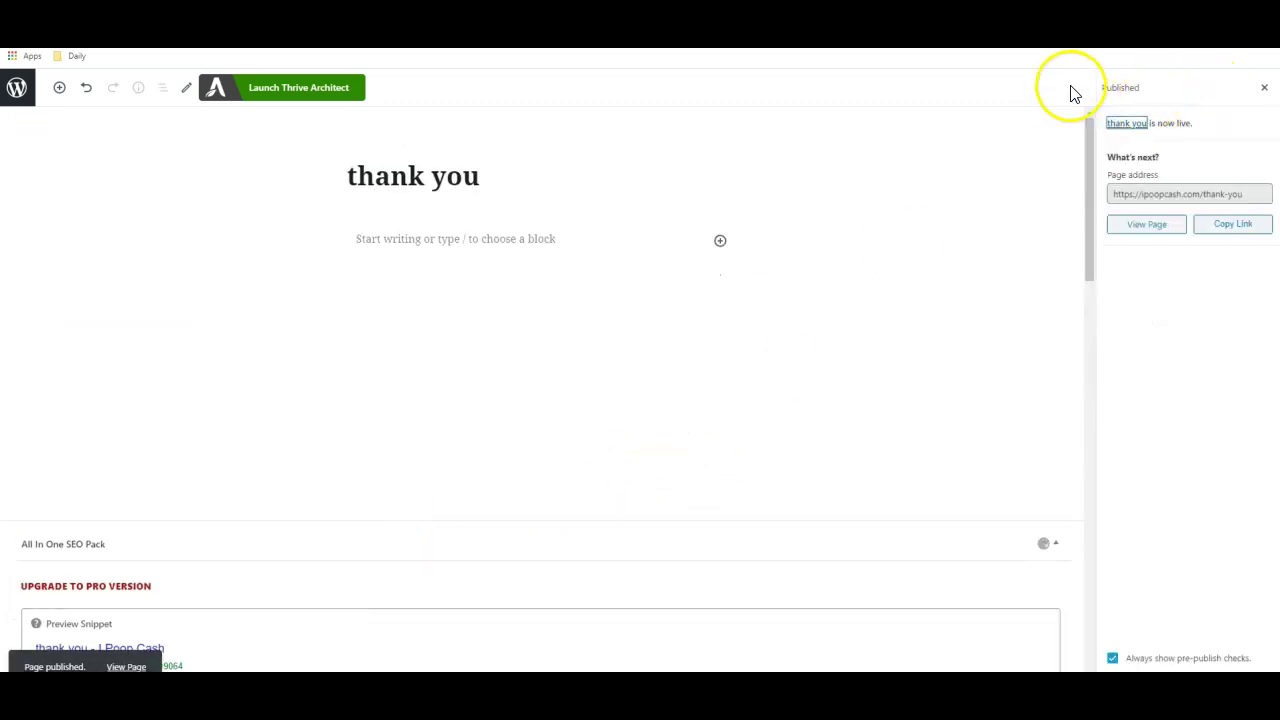
{"action": "left_click", "coordinate": [1172, 197]}
{"action": "right_click", "coordinate": [1172, 197]}
{"action": "left_click", "coordinate": [1156, 210]}
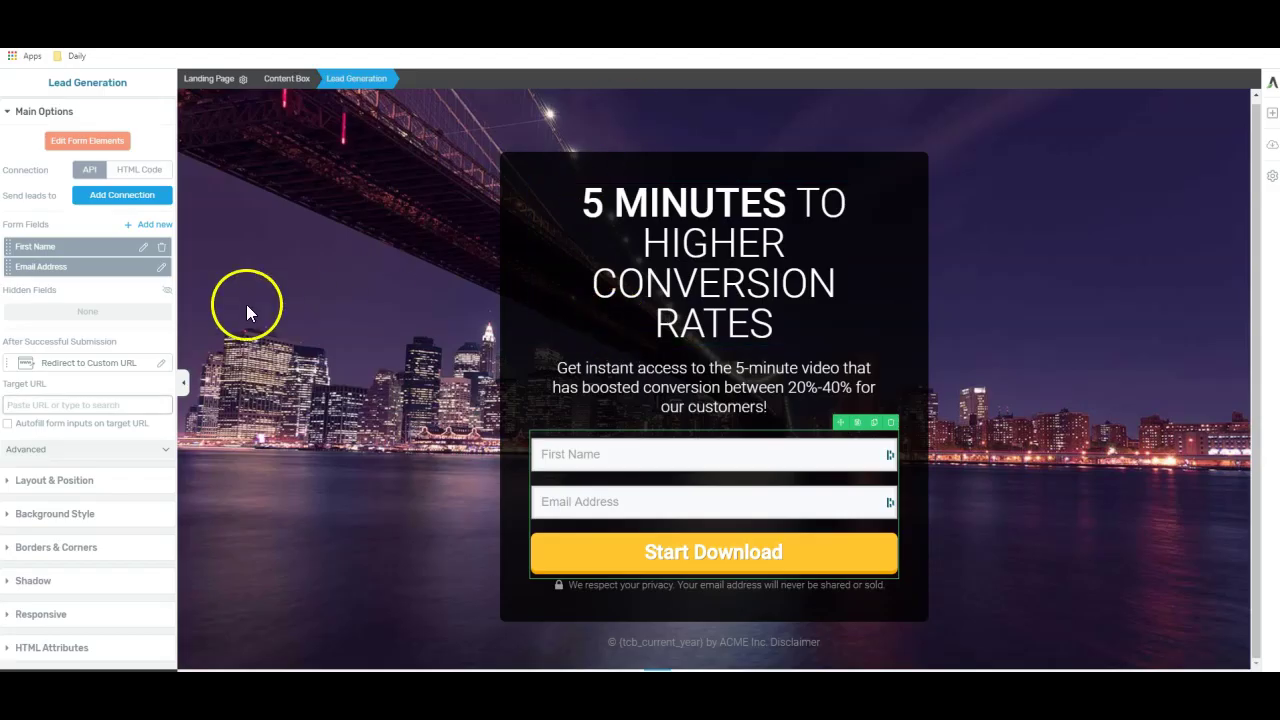
{"action": "left_click", "coordinate": [45, 402]}
{"action": "key", "text": "ctrl+v"}
{"action": "left_click", "coordinate": [97, 440]}
{"action": "left_click", "coordinate": [704, 585]}
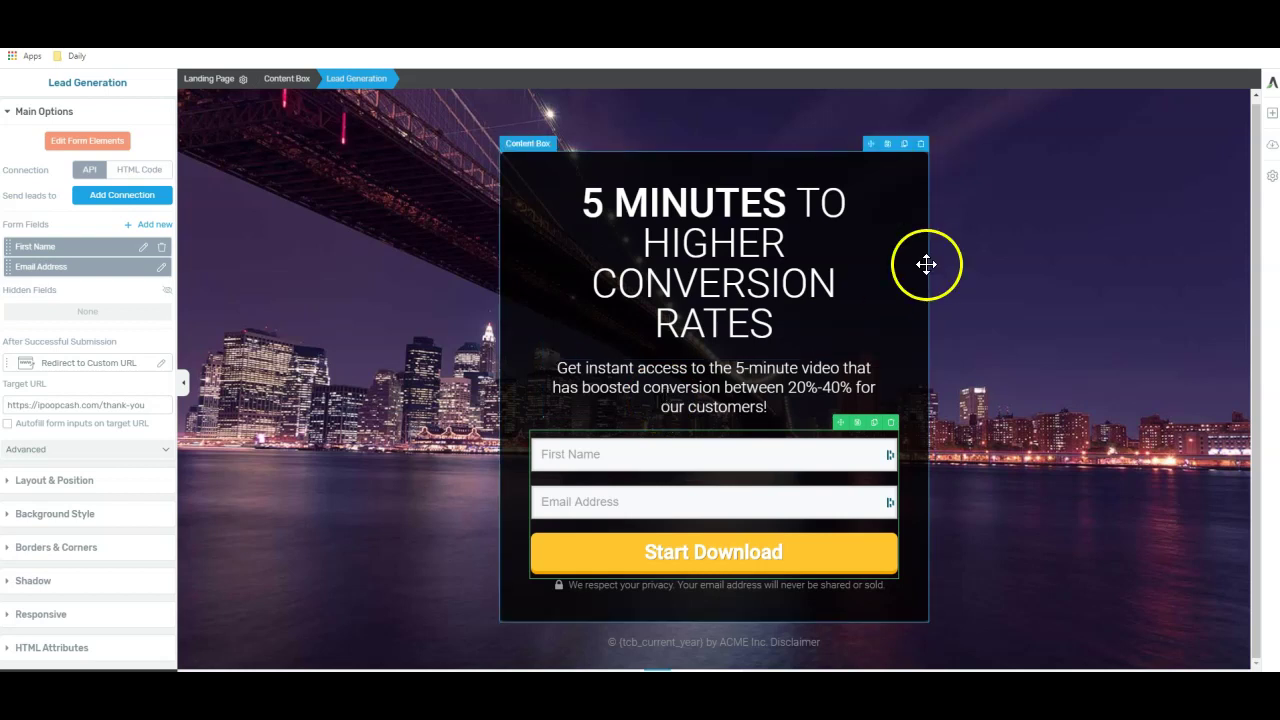
{"action": "left_click", "coordinate": [1016, 366]}
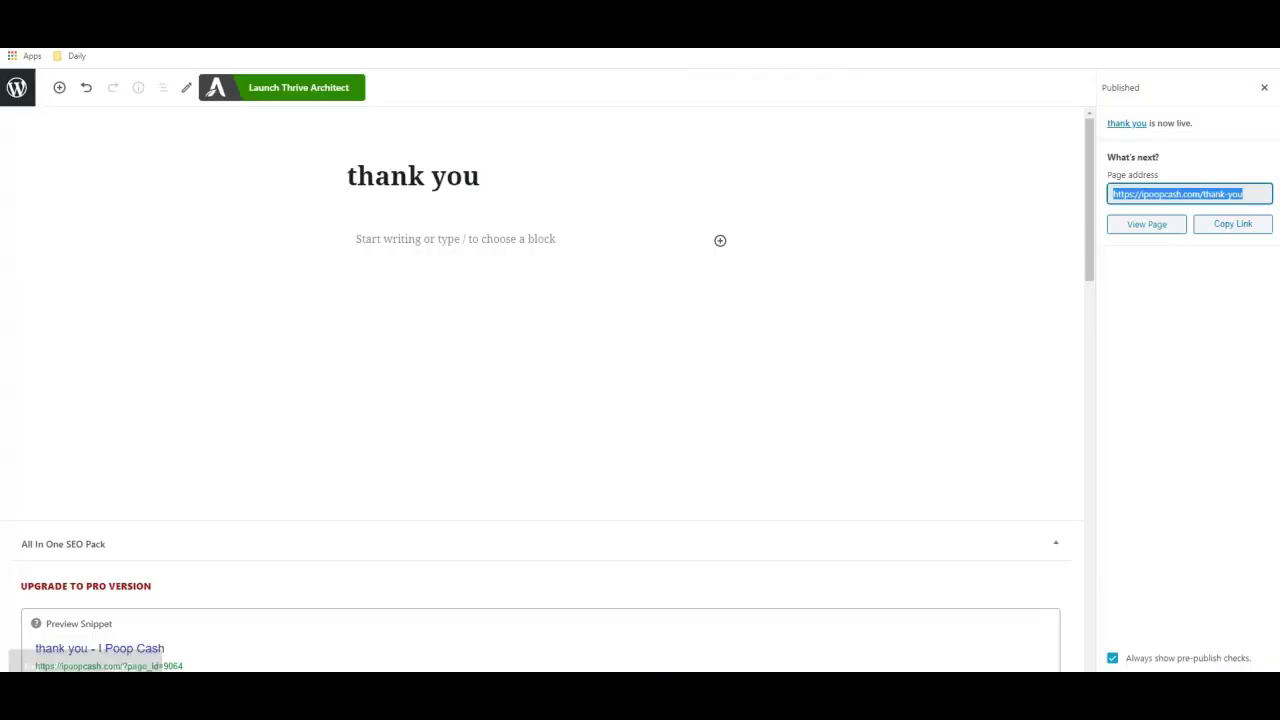
Open the thank you page in Thrive Architect and apply the Mini Squeeze Confirmation template from the Mini Squeeze set
{"action": "left_click", "coordinate": [254, 88]}
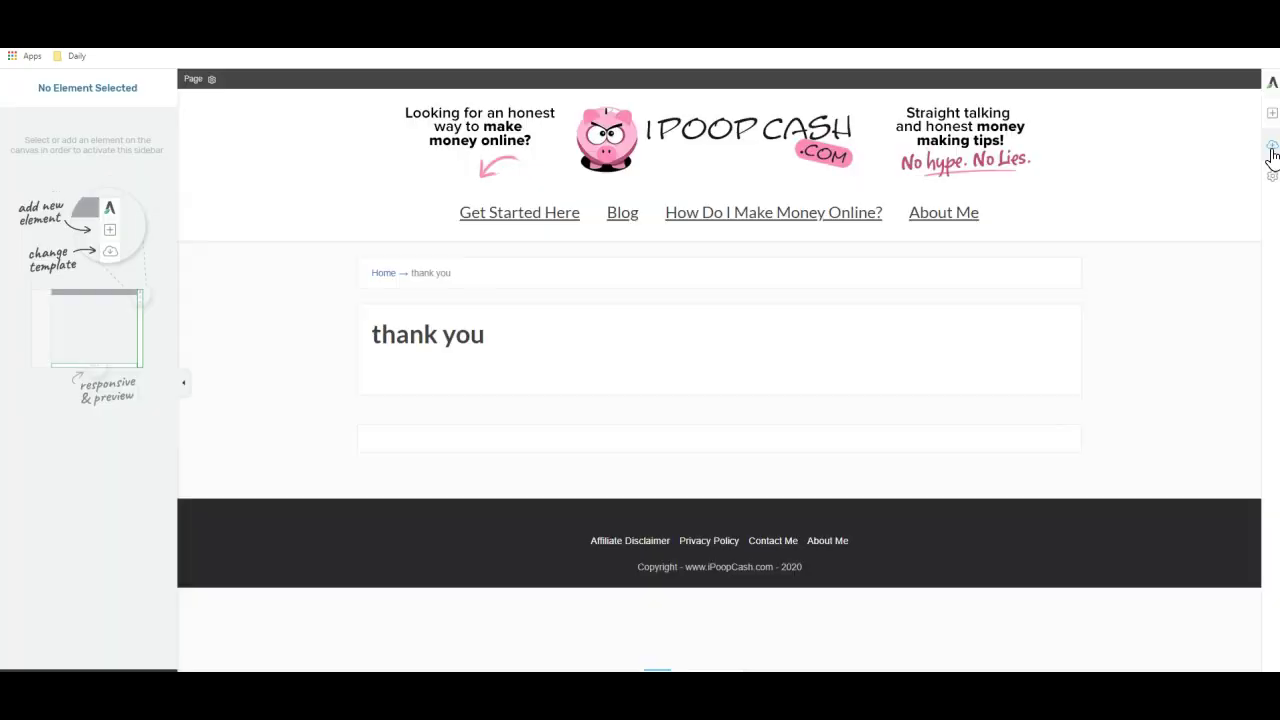
{"action": "left_click", "coordinate": [1271, 153]}
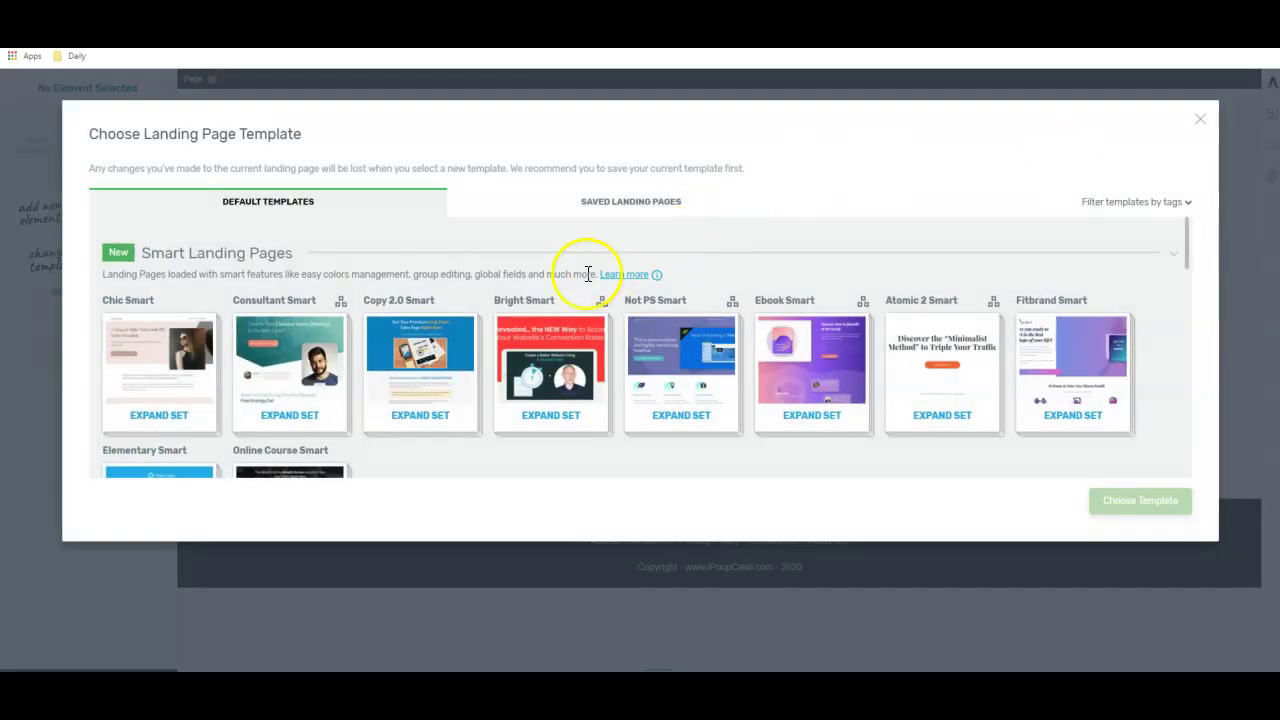
{"action": "scroll", "coordinate": [601, 272], "scroll_direction": "down", "scroll_amount": 10}
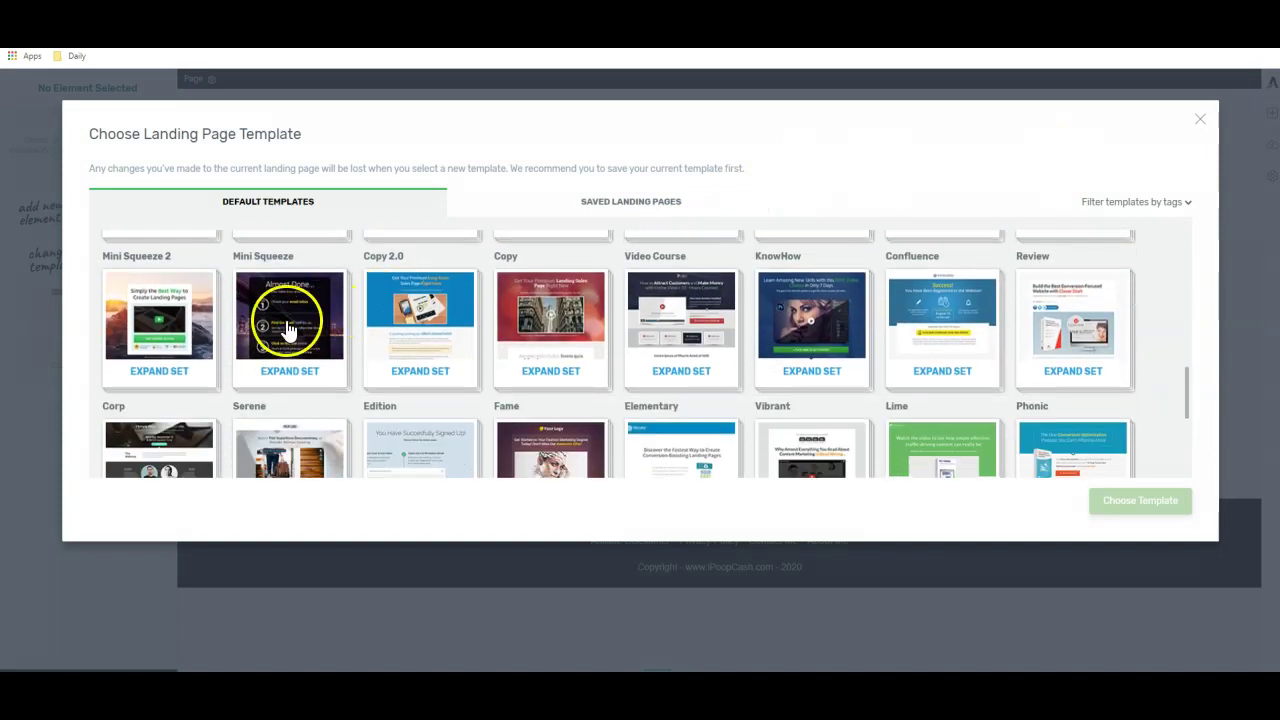
{"action": "left_click", "coordinate": [288, 325]}
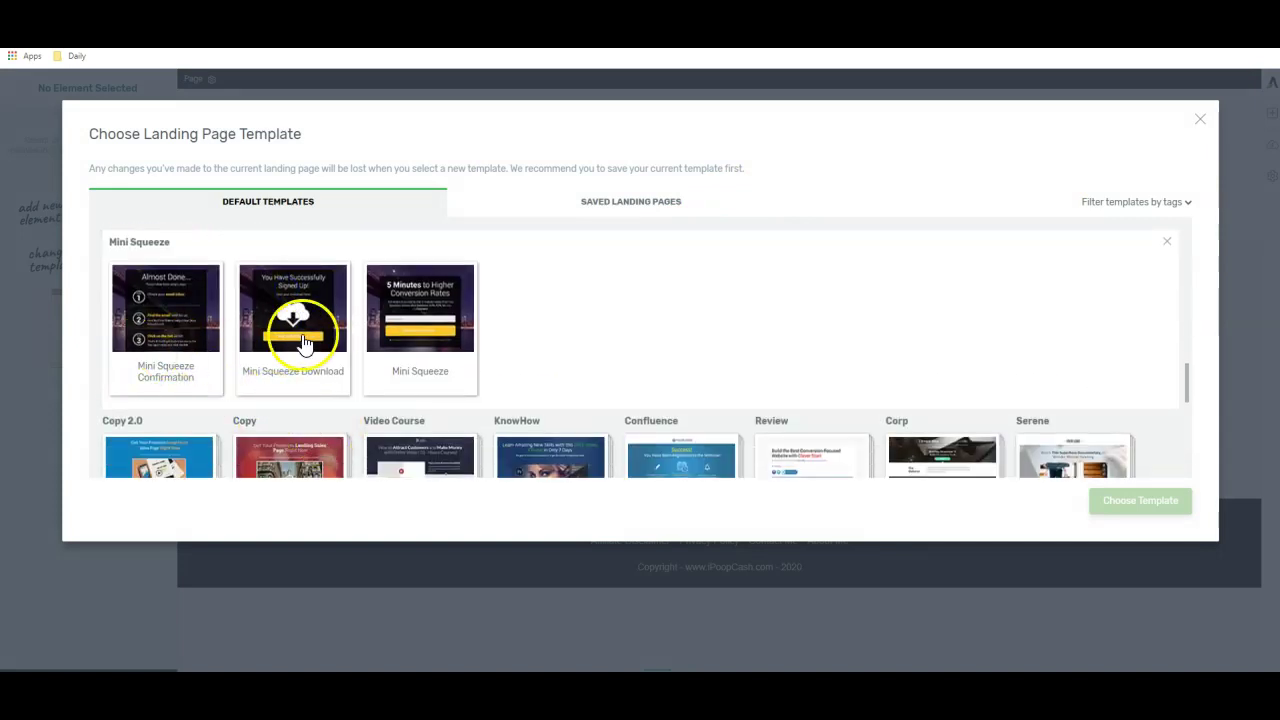
{"action": "left_click", "coordinate": [178, 350]}
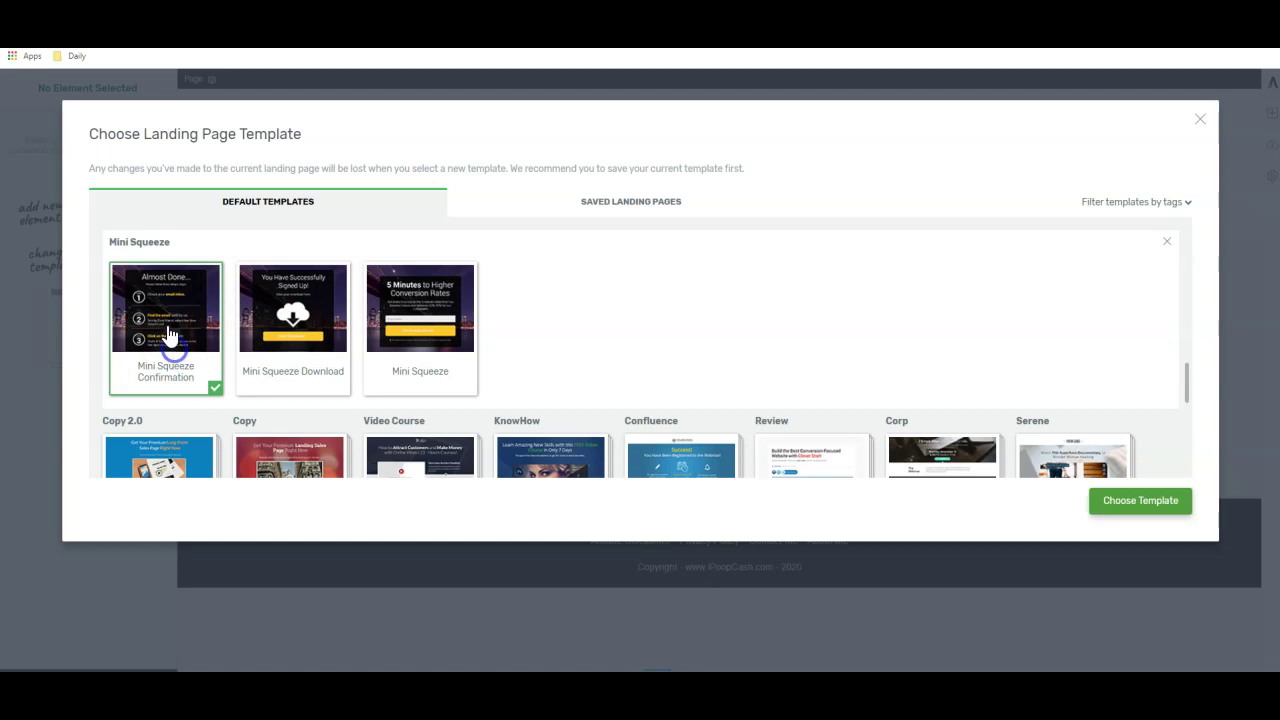
{"action": "left_click", "coordinate": [1151, 503]}
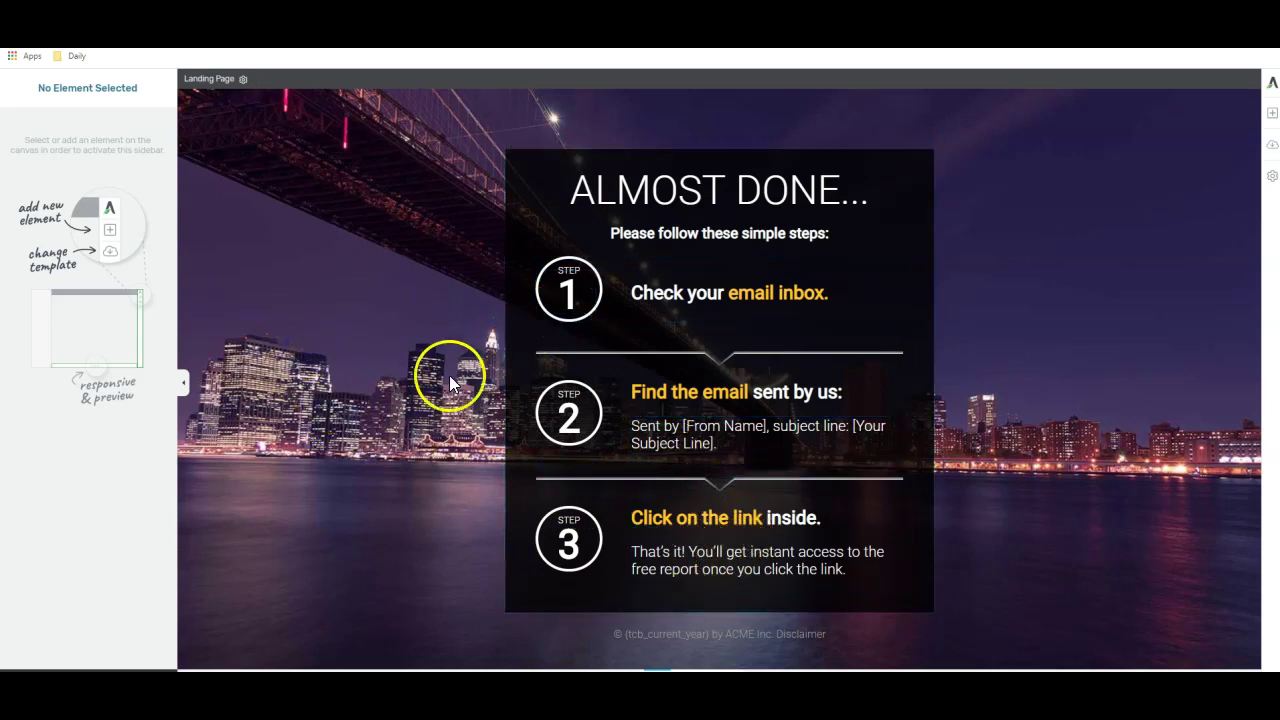
Check the funnel diagram for the delivery email and the page that come after the thank you page
{"action": "left_click", "coordinate": [614, 665]}
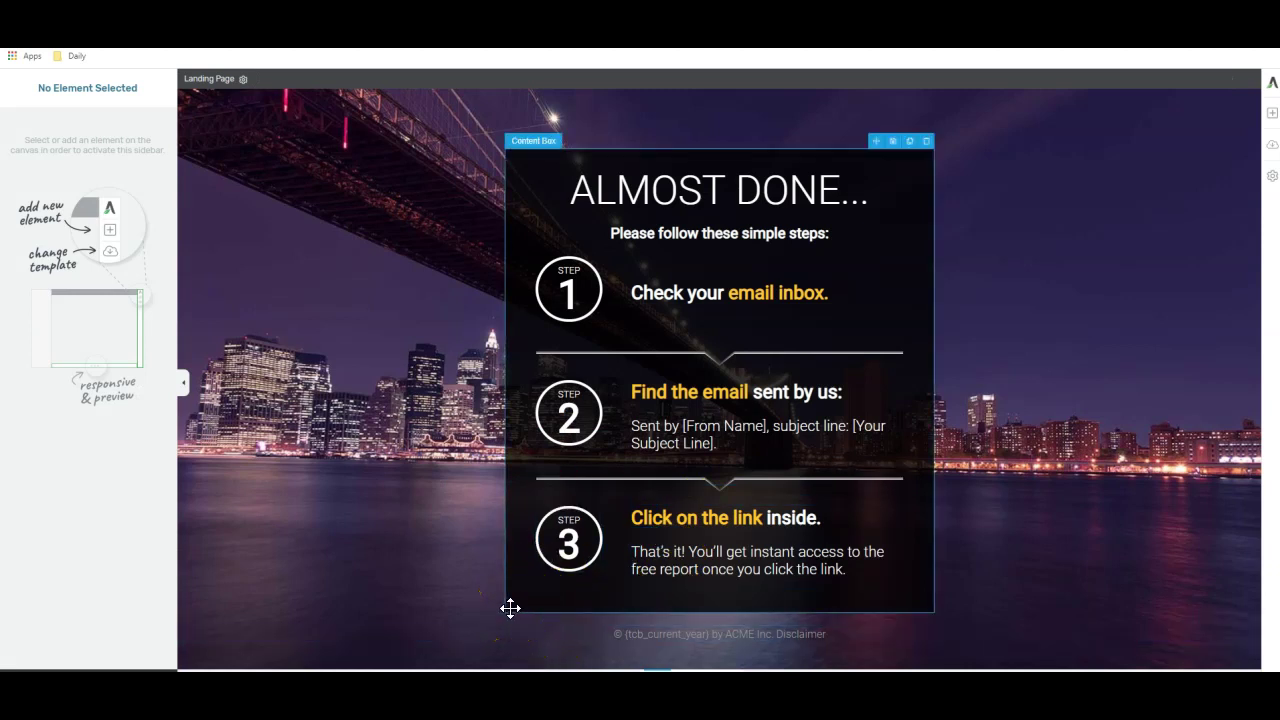
{"action": "left_click", "coordinate": [555, 606]}
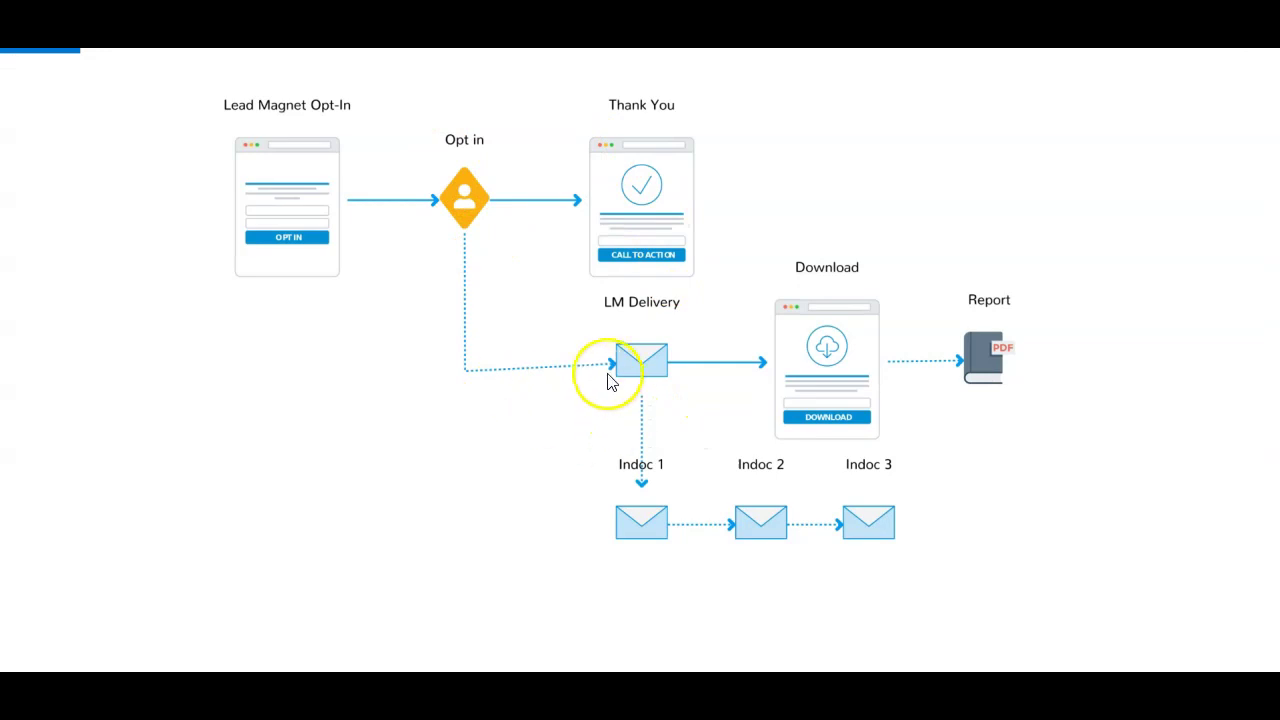
{"action": "mouse_move", "coordinate": [605, 690]}
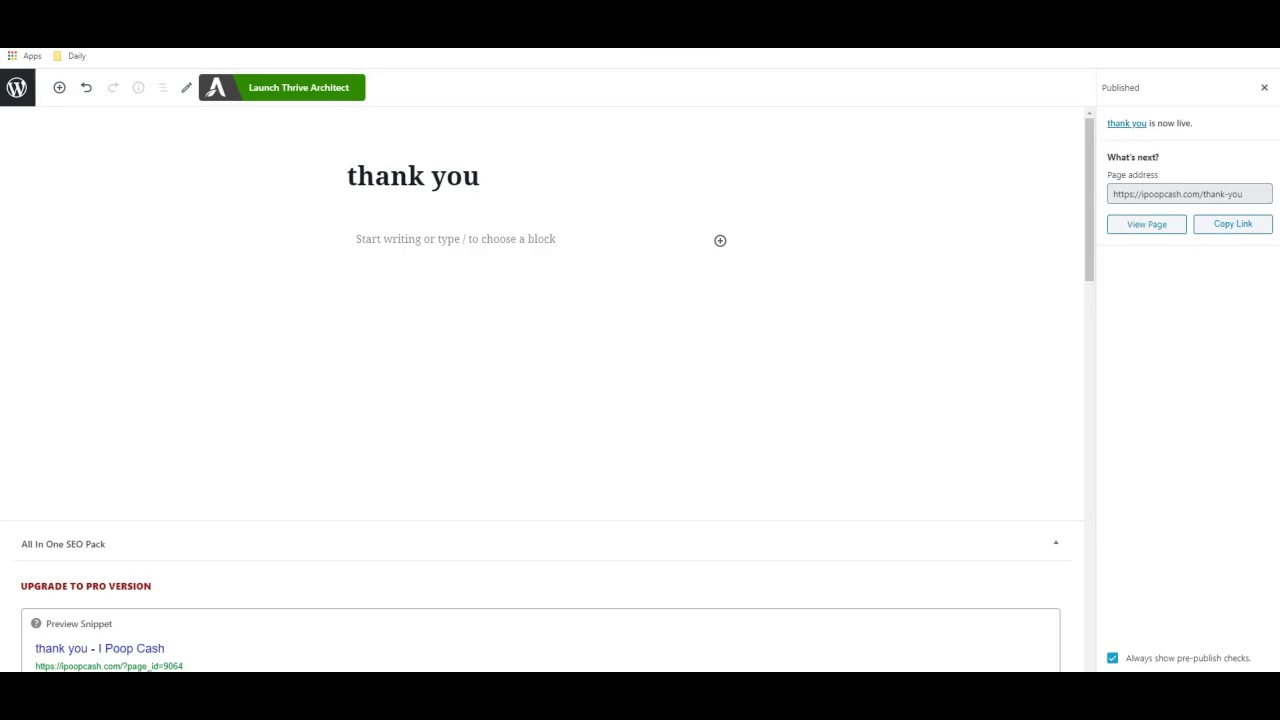
Create another new WordPress page titled "download"
{"action": "left_click", "coordinate": [17, 88]}
{"action": "left_click", "coordinate": [183, 113]}
{"action": "left_click", "coordinate": [268, 182]}
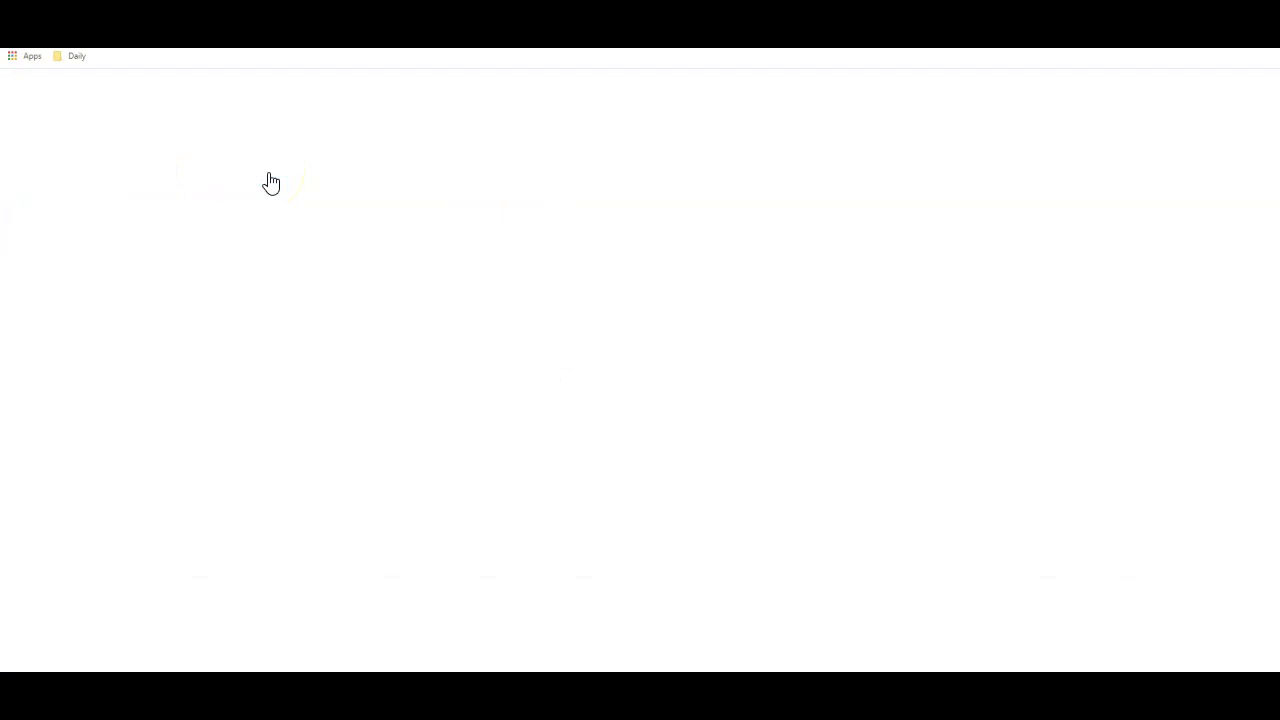
{"action": "left_click", "coordinate": [428, 186]}
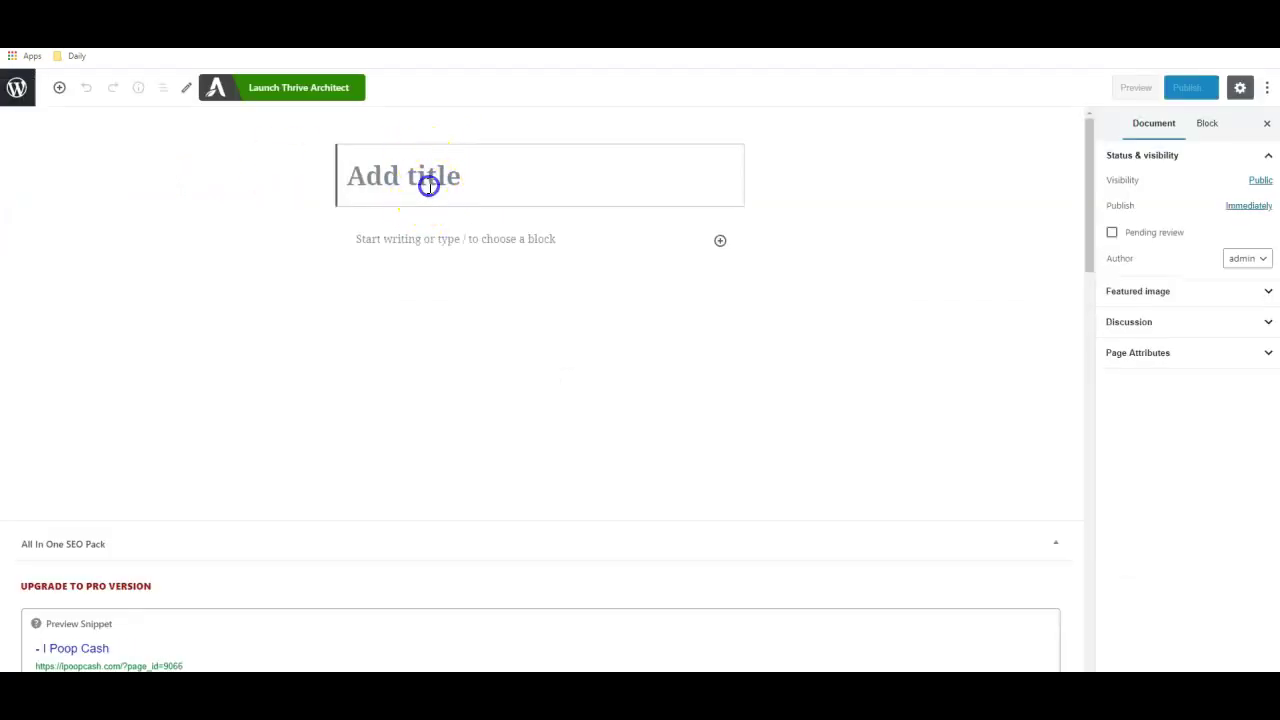
{"action": "type", "text": "dowan"}
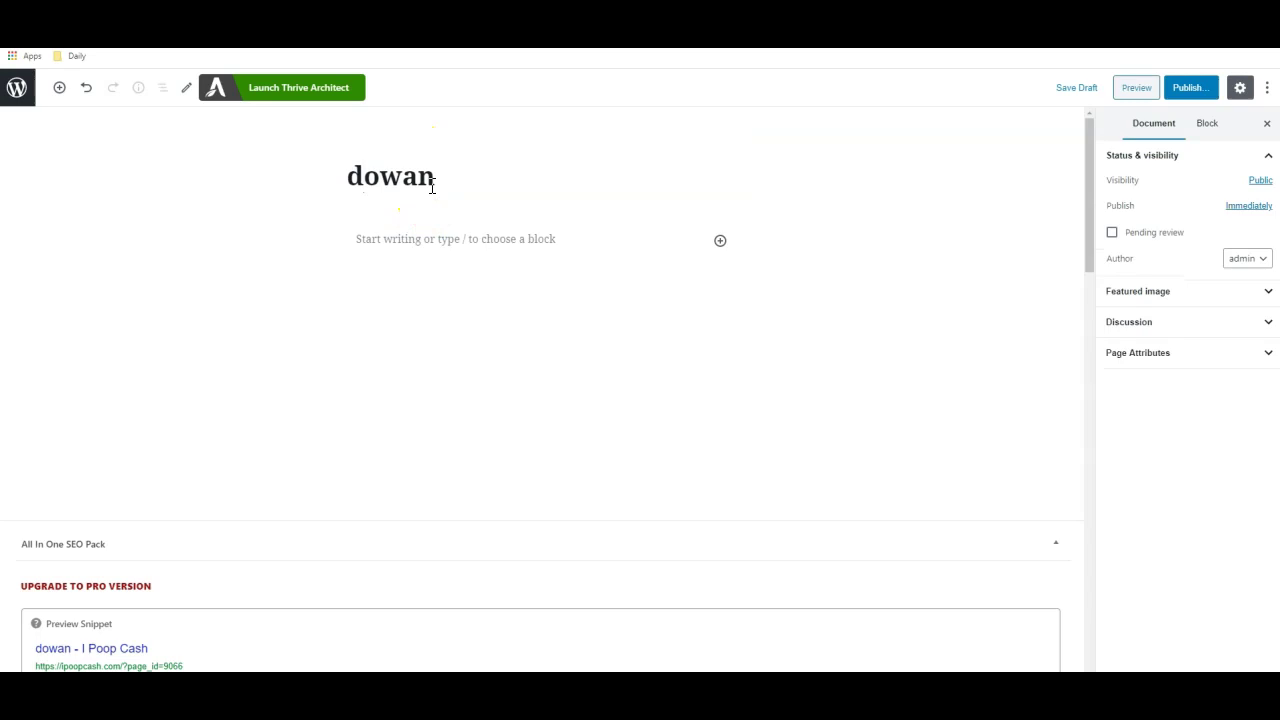
{"action": "key", "text": "BackSpace"}
{"action": "key", "text": "BackSpace"}
{"action": "type", "text": "nload"}
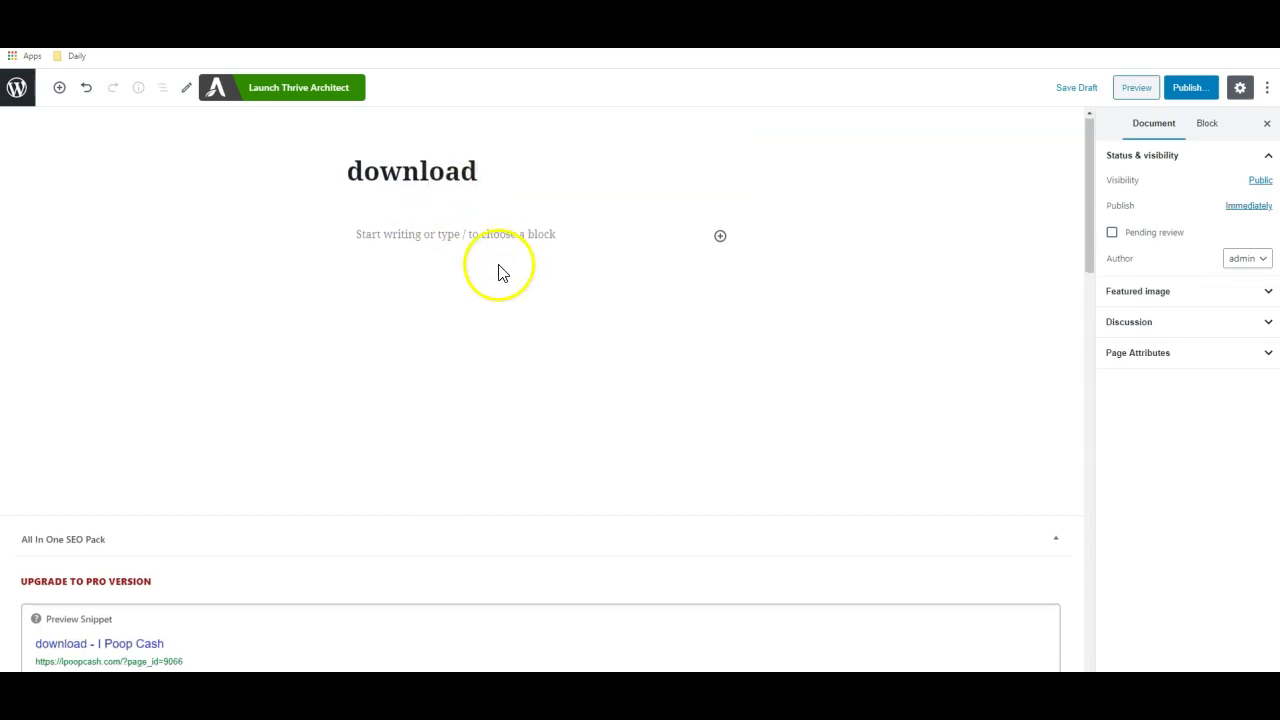
Adjust two All In One SEO Pack options for the download page and publish it
{"action": "scroll", "coordinate": [477, 500], "scroll_direction": "down", "scroll_amount": 4}
{"action": "scroll", "coordinate": [440, 485], "scroll_direction": "down", "scroll_amount": 1}
{"action": "left_click", "coordinate": [412, 476]}
{"action": "left_click", "coordinate": [412, 506]}
{"action": "scroll", "coordinate": [610, 528], "scroll_direction": "up", "scroll_amount": 5}
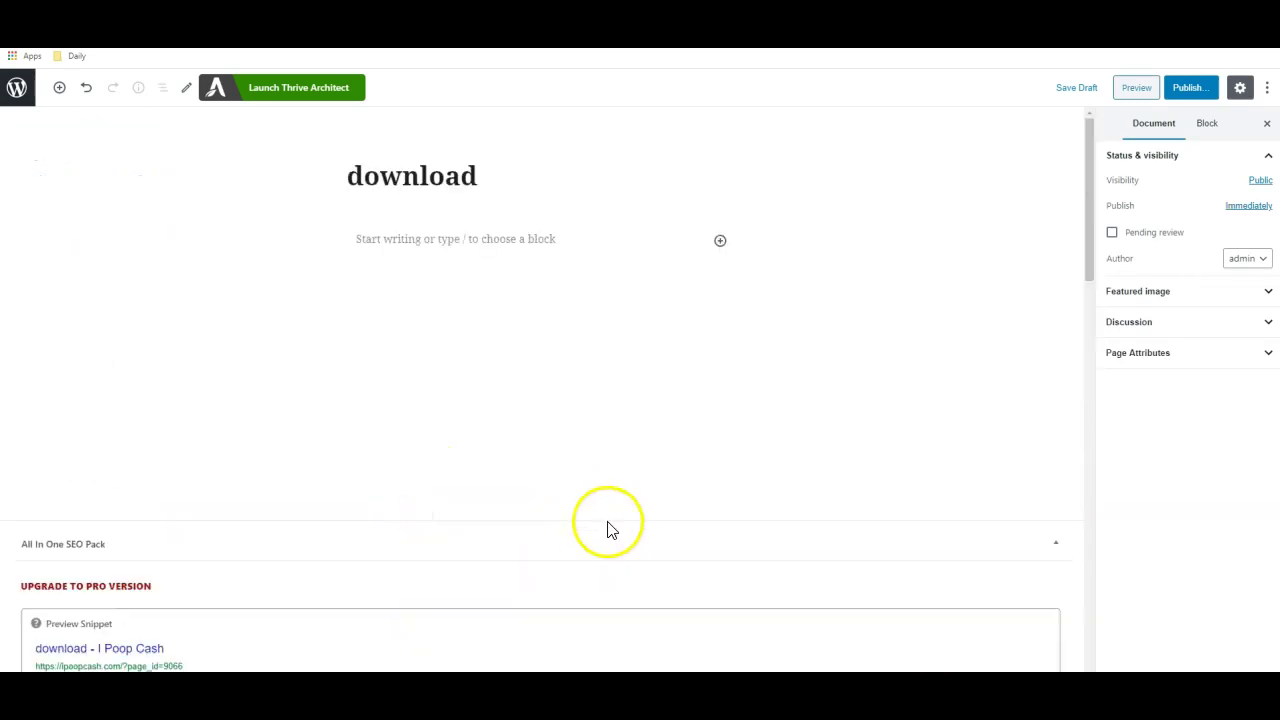
{"action": "left_click", "coordinate": [1189, 92]}
{"action": "left_click", "coordinate": [1193, 90]}
{"action": "left_click", "coordinate": [1162, 190]}
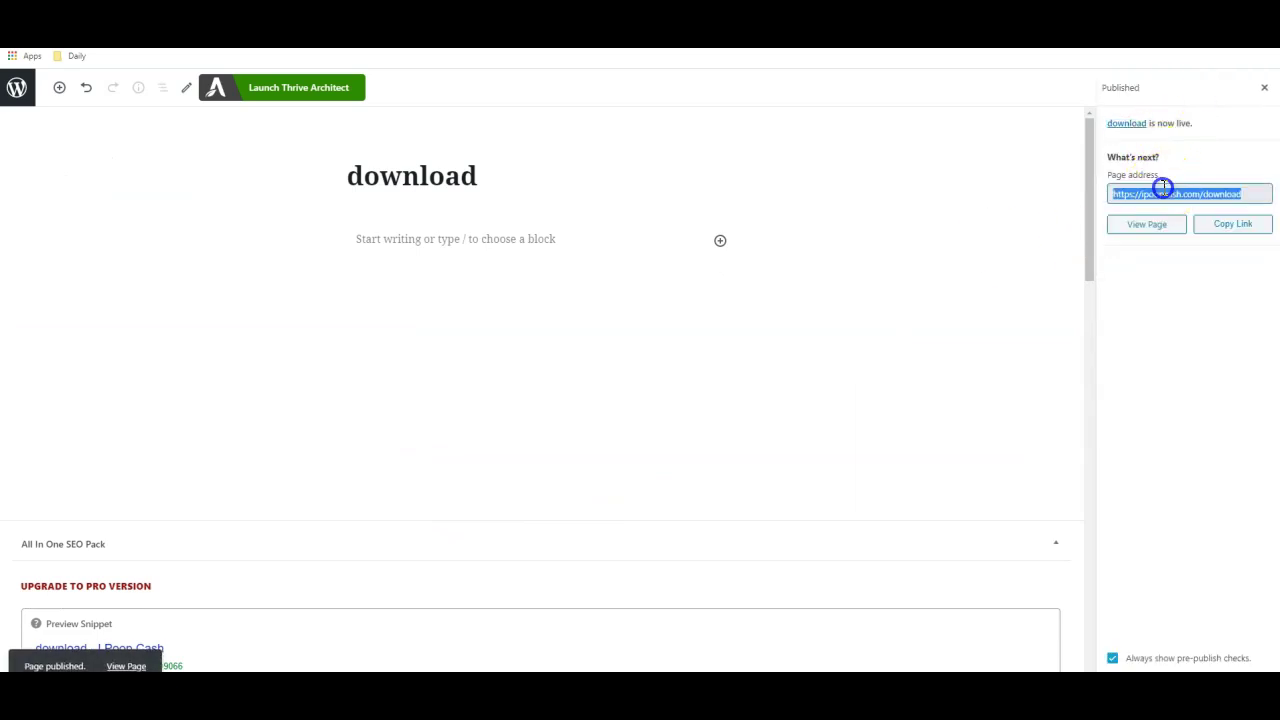
{"action": "right_click", "coordinate": [1150, 194]}
{"action": "left_click", "coordinate": [1134, 194]}
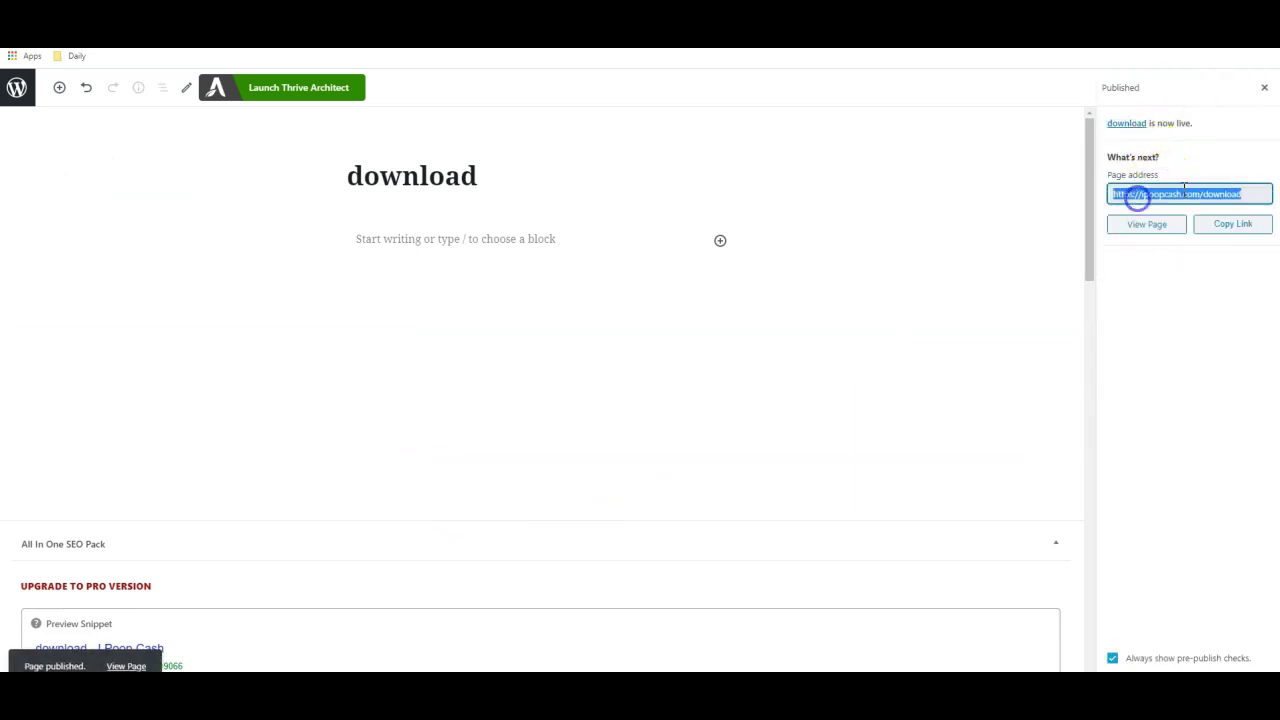
{"action": "left_click", "coordinate": [1166, 194]}
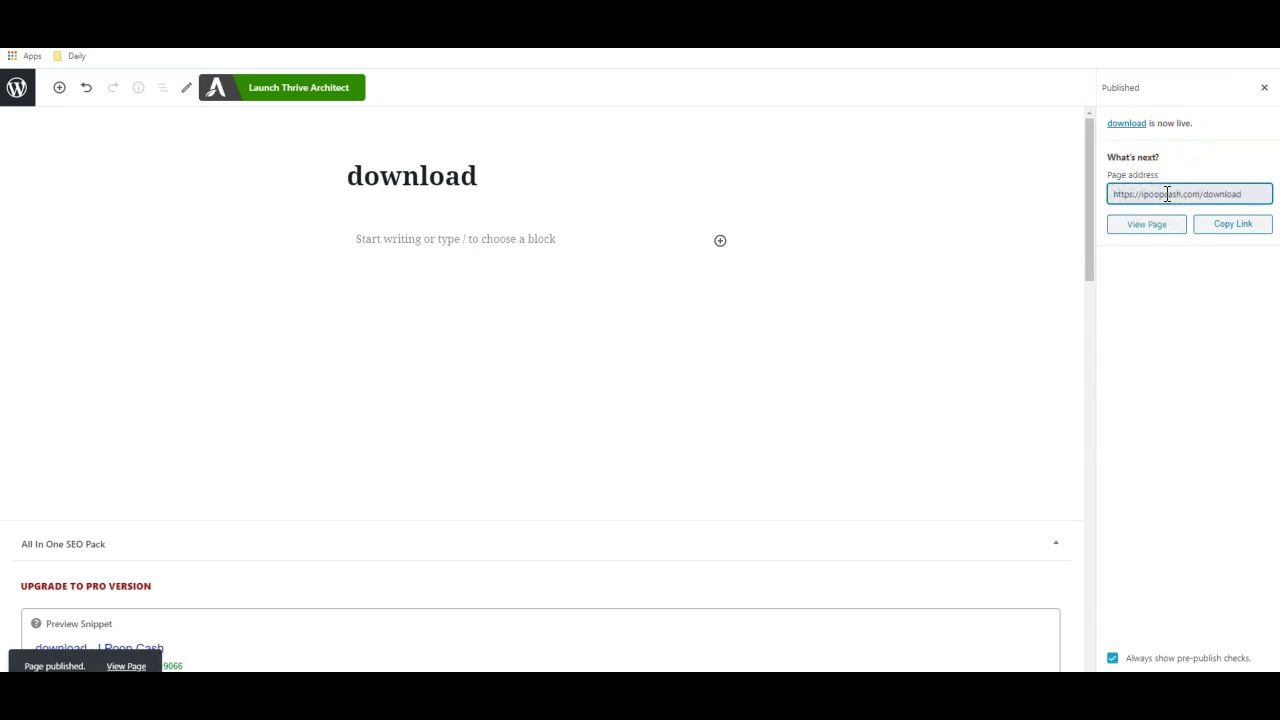
Open the download page in Thrive Architect and apply the Mini Squeeze Download landing page template
{"action": "left_click", "coordinate": [338, 86]}
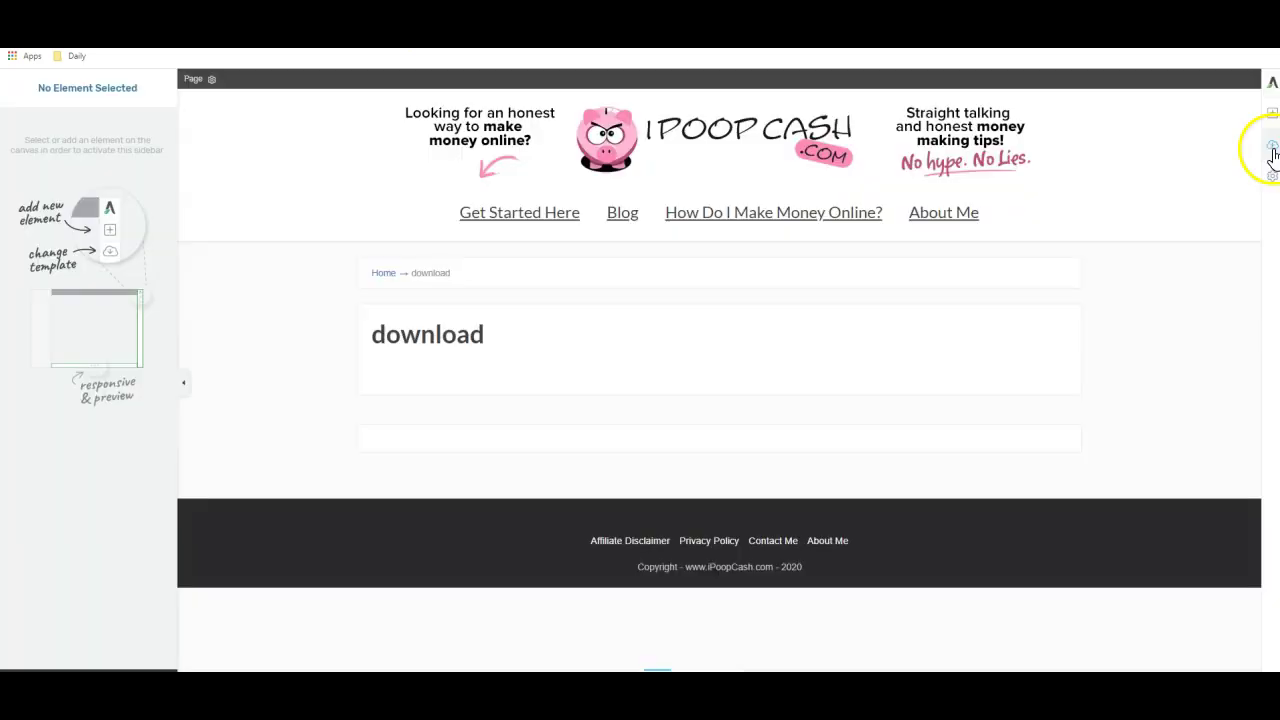
{"action": "left_click", "coordinate": [1272, 148]}
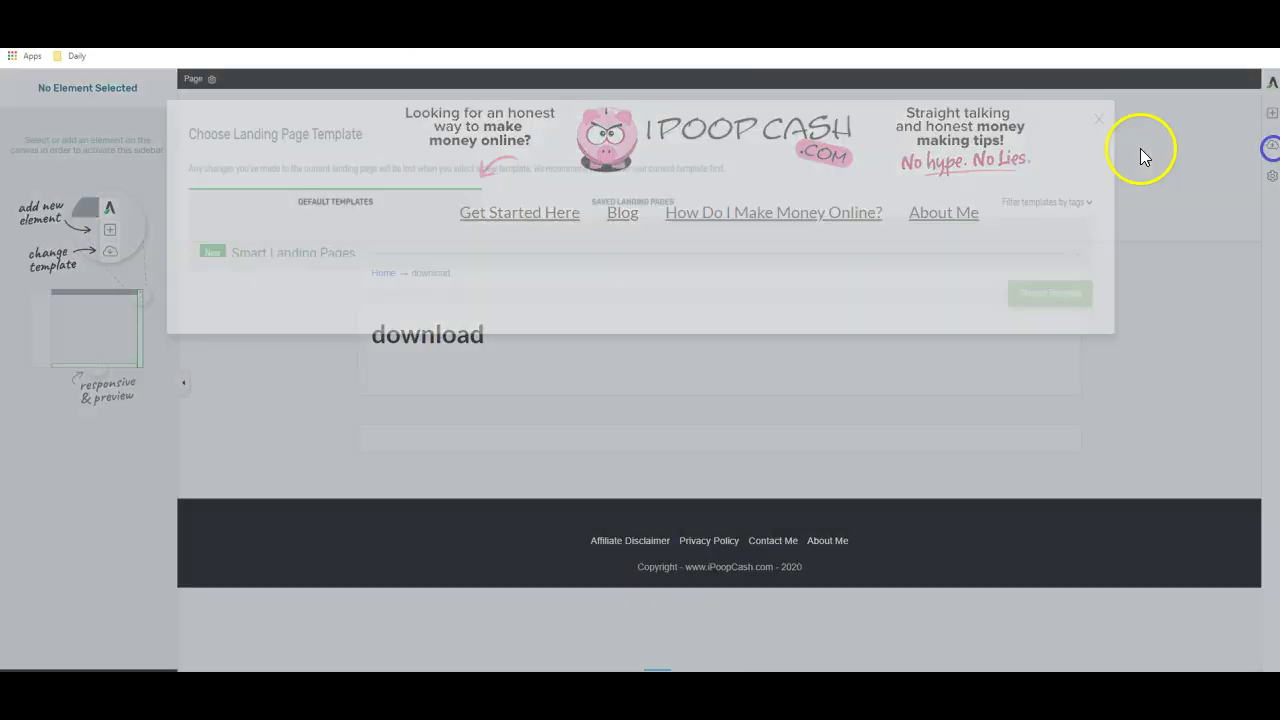
{"action": "scroll", "coordinate": [600, 430], "scroll_direction": "down", "scroll_amount": 10}
{"action": "scroll", "coordinate": [418, 395], "scroll_direction": "down", "scroll_amount": 1}
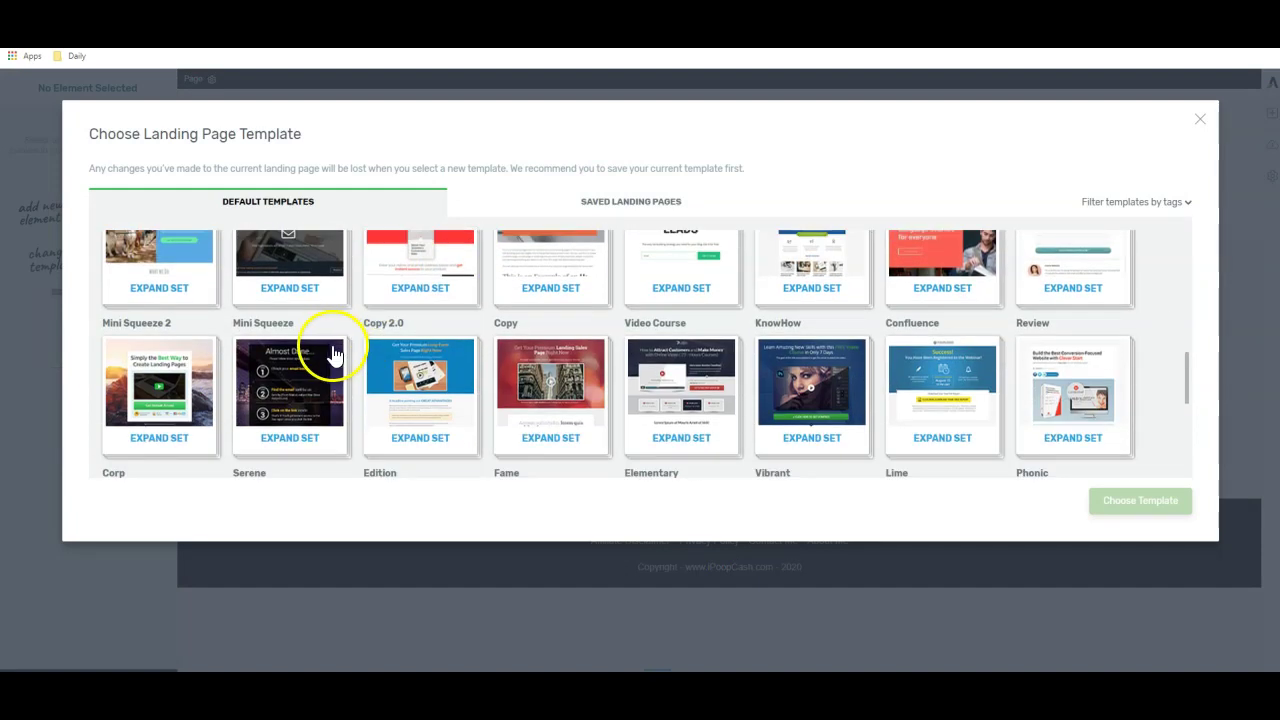
{"action": "left_click", "coordinate": [290, 286]}
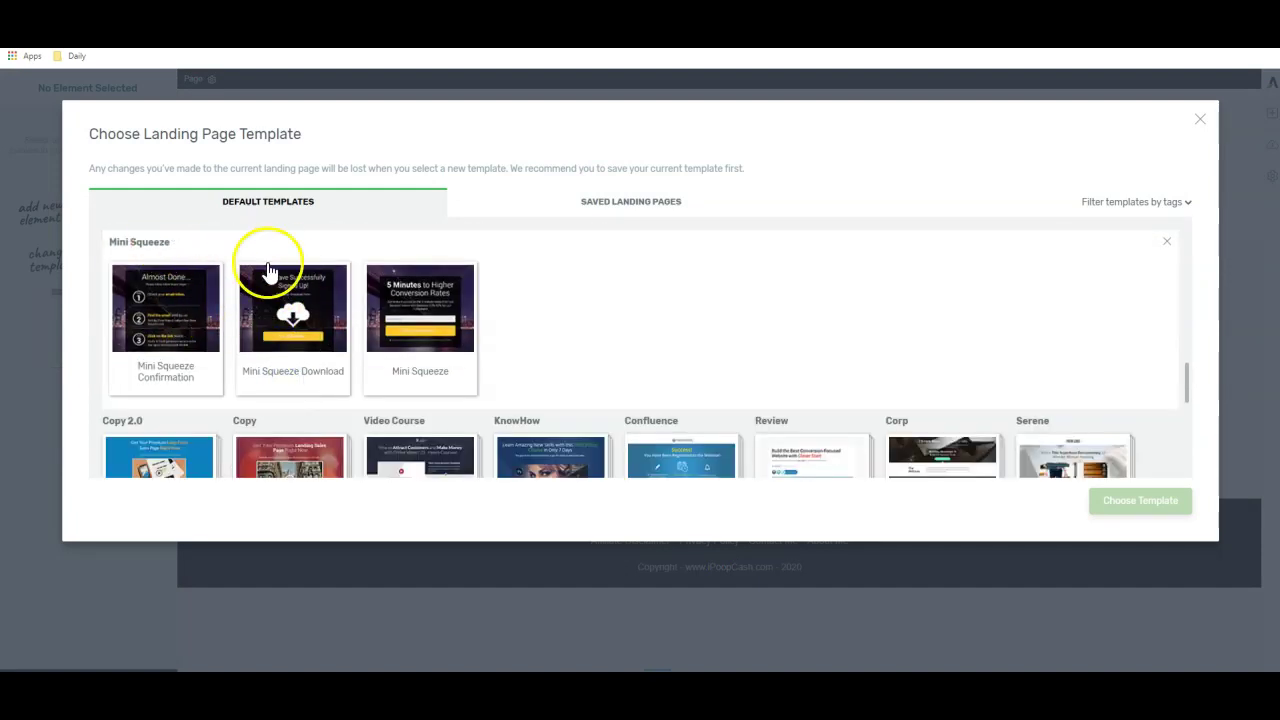
{"action": "left_click", "coordinate": [288, 365]}
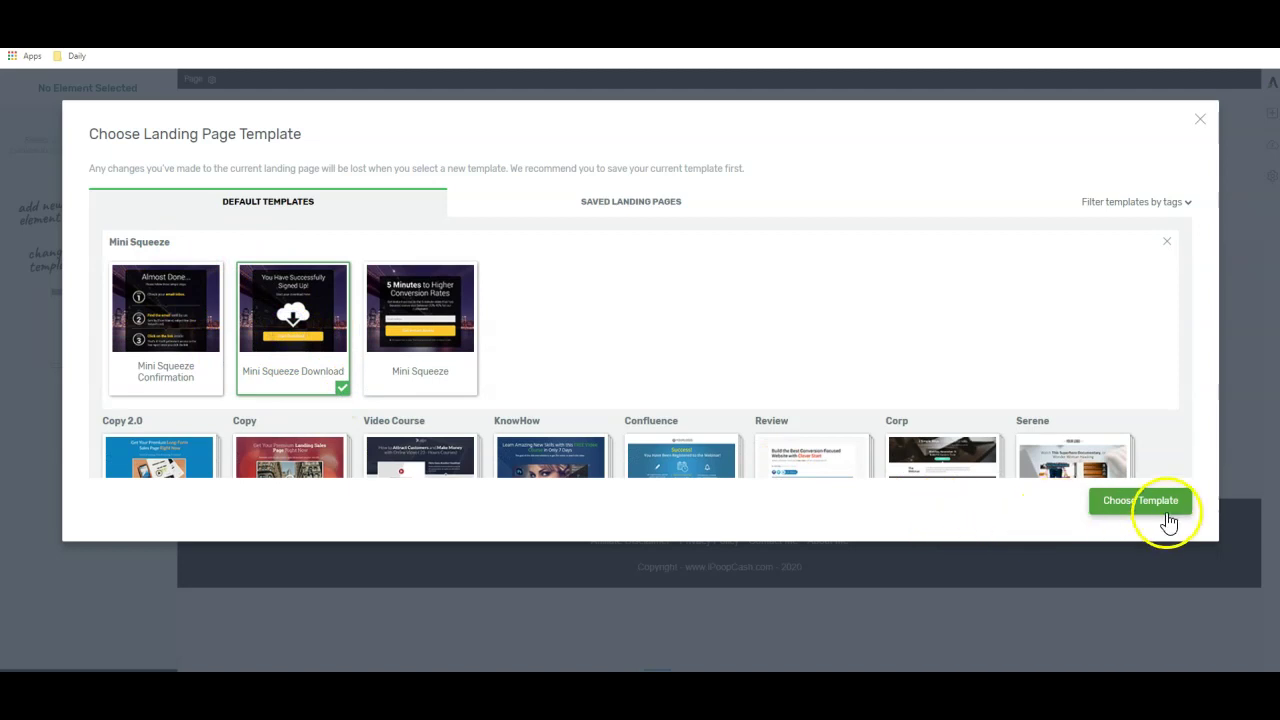
{"action": "left_click", "coordinate": [1146, 498]}
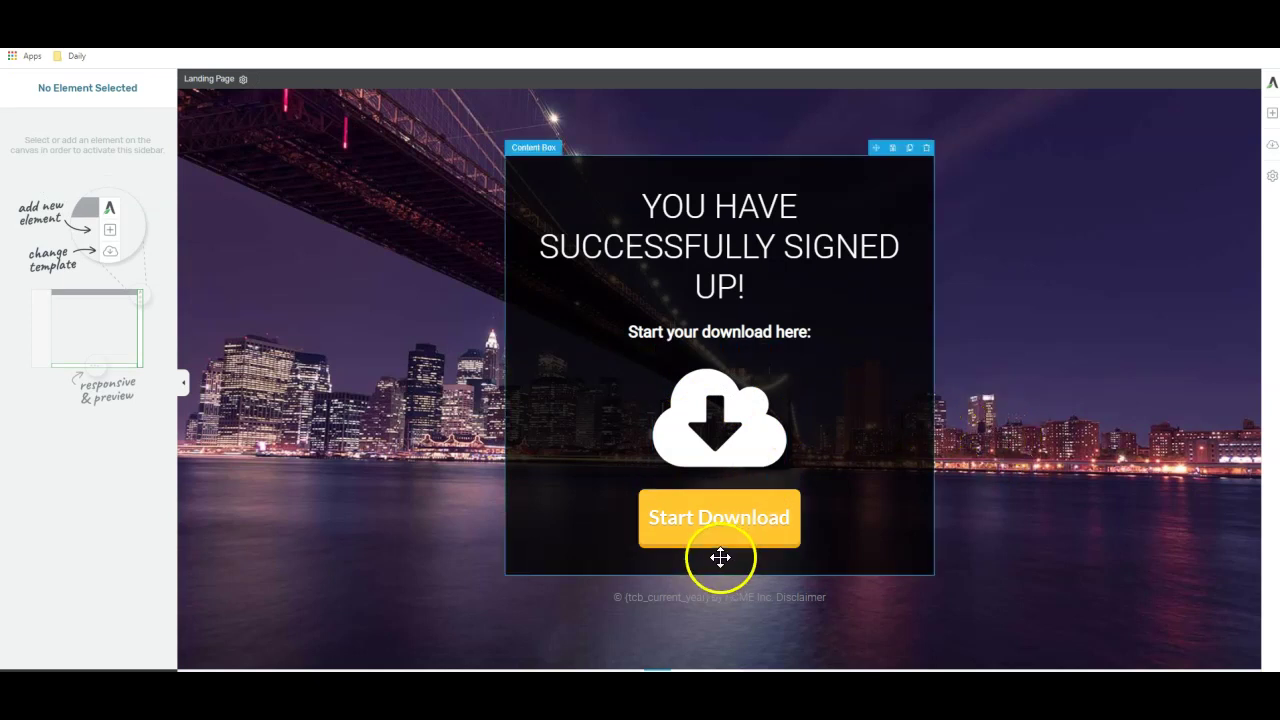
Inspect the link options of the Start Download button, leaving its target URL as it is
{"action": "left_click", "coordinate": [666, 535]}
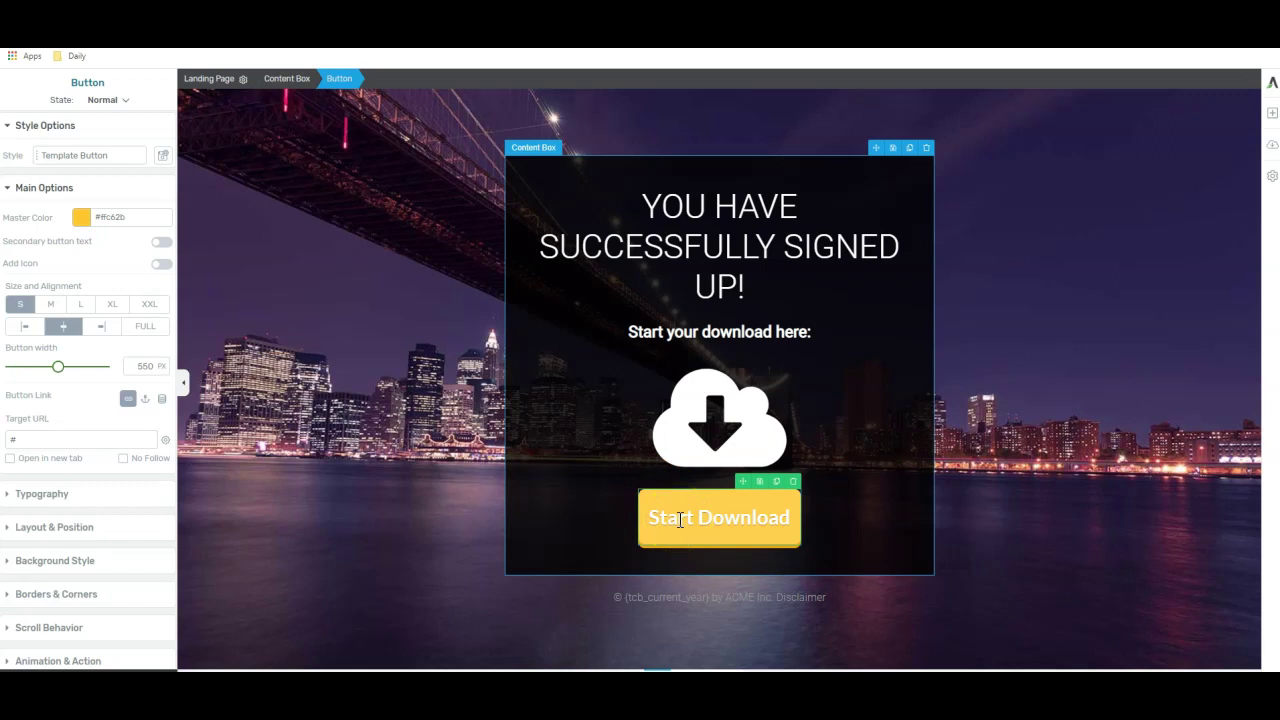
{"action": "left_click", "coordinate": [1108, 367]}
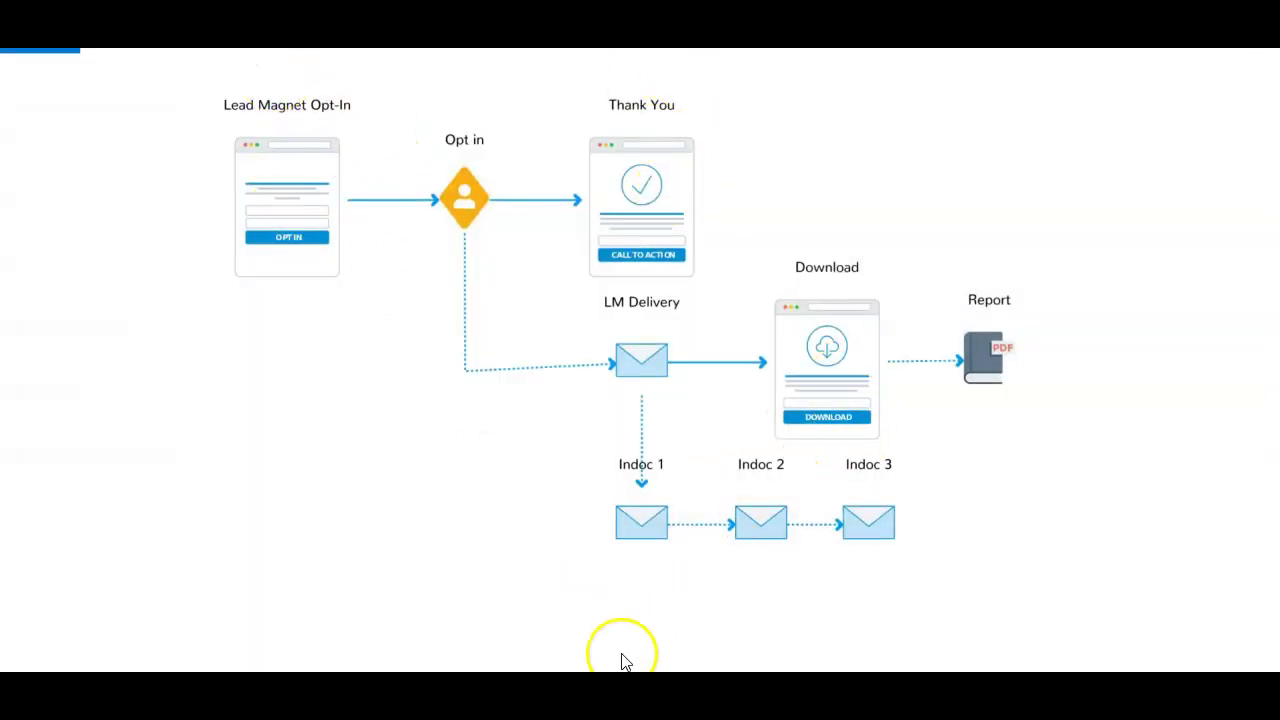
Return to the thank you page editor and insert the filler text "vndjvkd" inside the word "Check" in the step 1 heading
{"action": "mouse_move", "coordinate": [605, 695]}
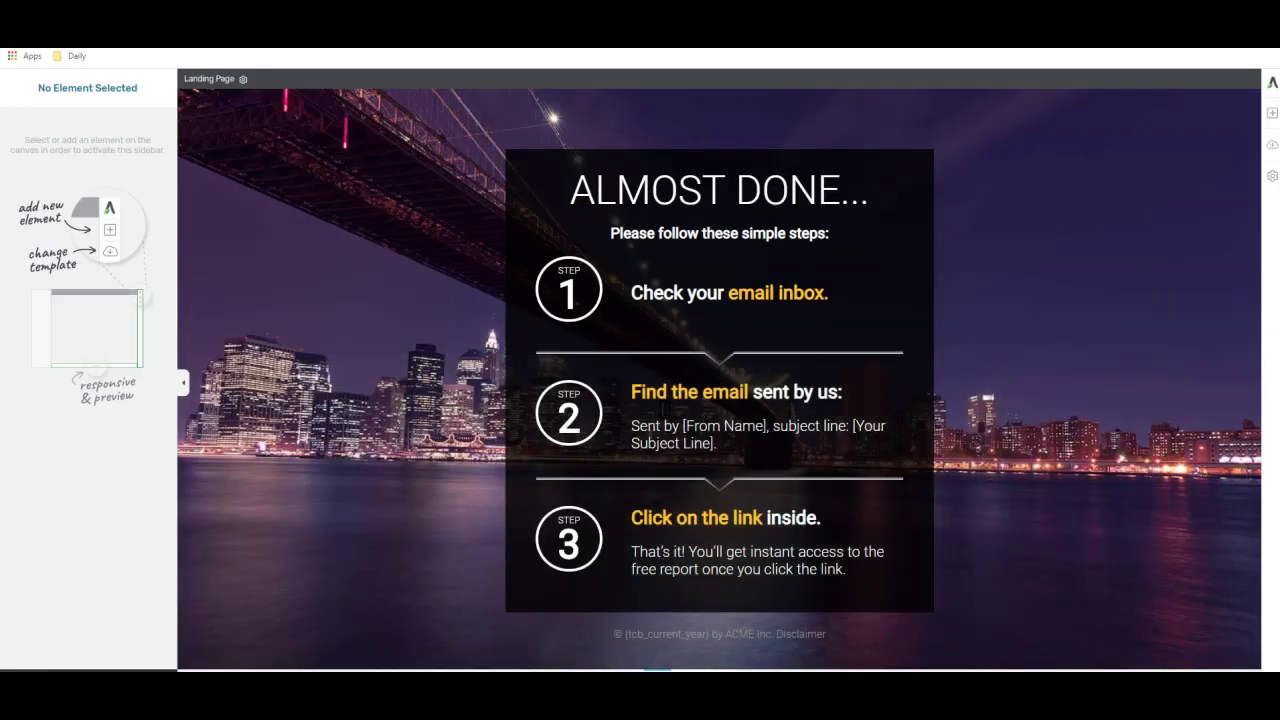
{"action": "left_click", "coordinate": [652, 294]}
{"action": "type", "text": "vndjvkd"}
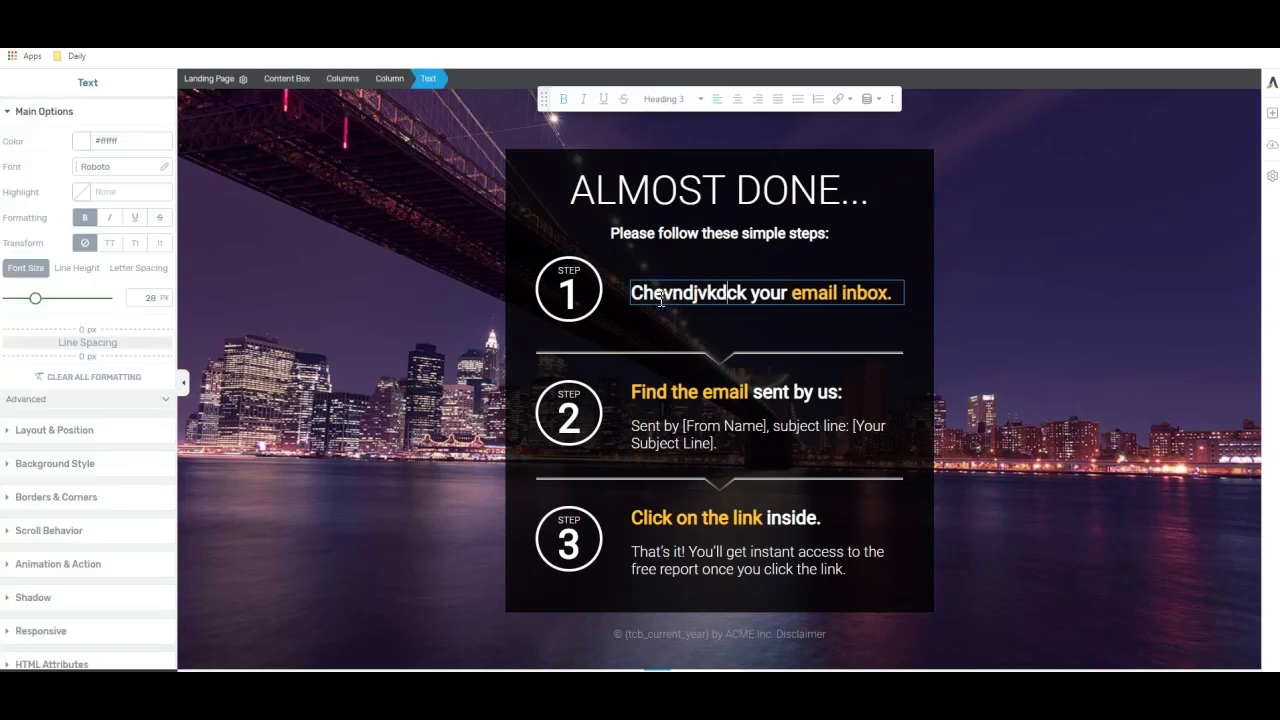
{"action": "left_click", "coordinate": [407, 372]}
{"action": "left_click", "coordinate": [718, 402]}
{"action": "left_click", "coordinate": [962, 385]}
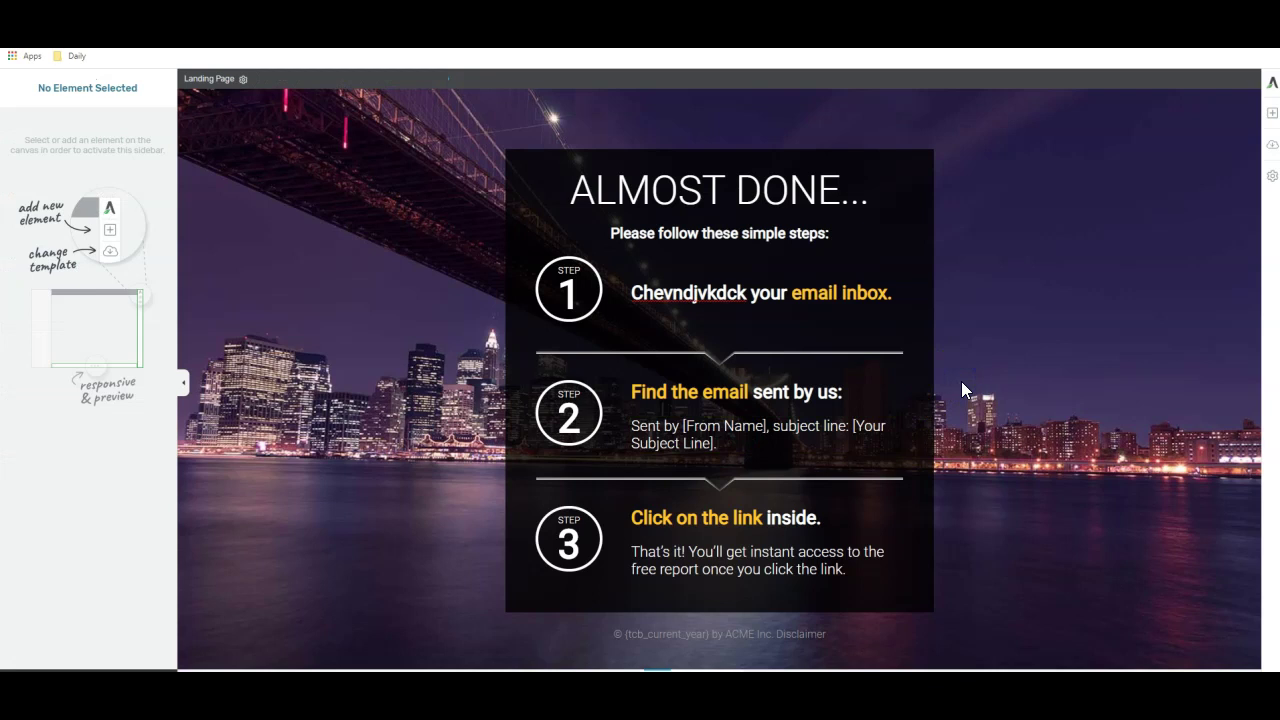
Remove the filler text and restore the step 1 heading to "Check your email inbox."
{"action": "left_click", "coordinate": [749, 294]}
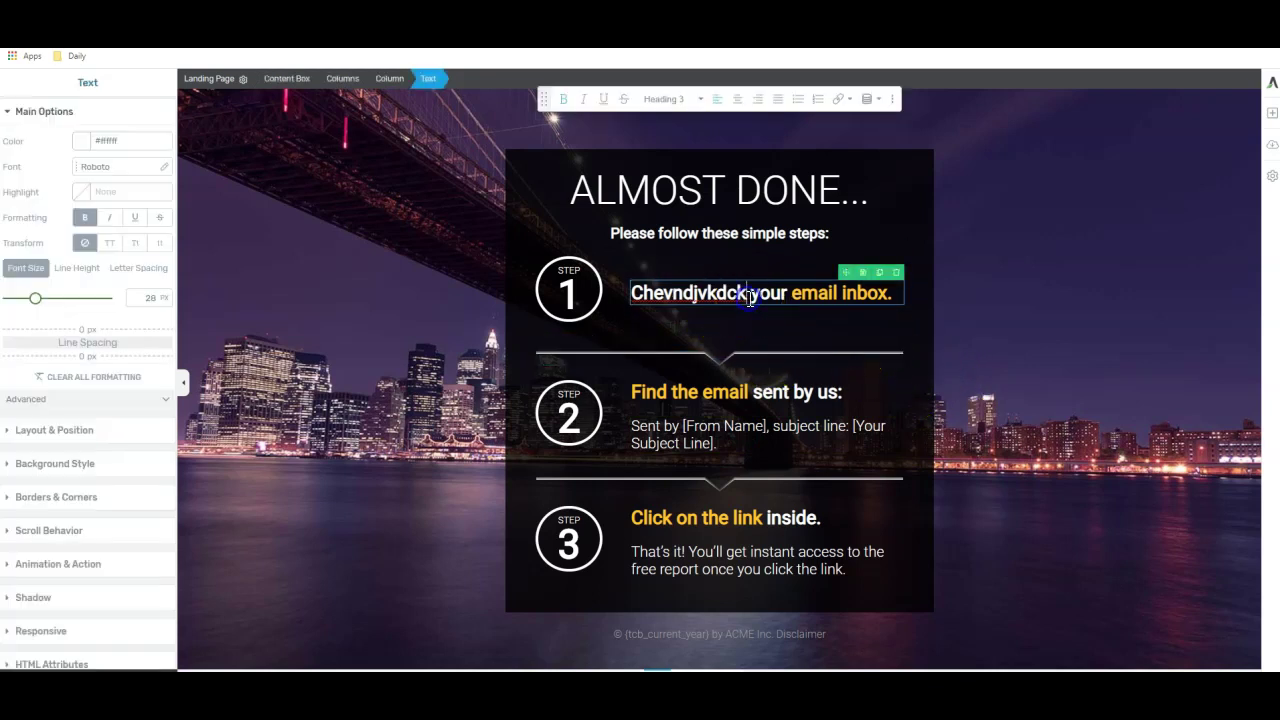
{"action": "key", "text": "BackSpace"}
{"action": "key", "text": "BackSpace"}
{"action": "key", "text": "BackSpace"}
{"action": "key", "text": "BackSpace"}
{"action": "key", "text": "BackSpace"}
{"action": "key", "text": "BackSpace"}
{"action": "key", "text": "BackSpace"}
{"action": "key", "text": "BackSpace"}
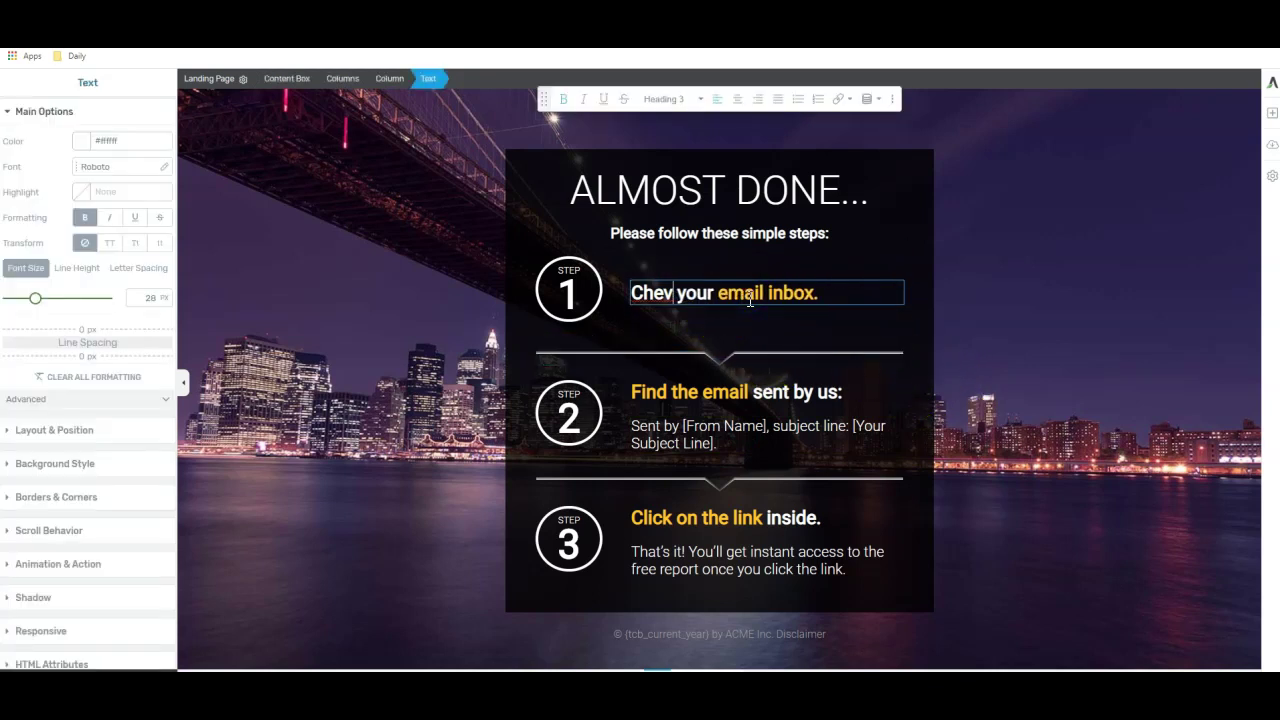
{"action": "key", "text": "BackSpace"}
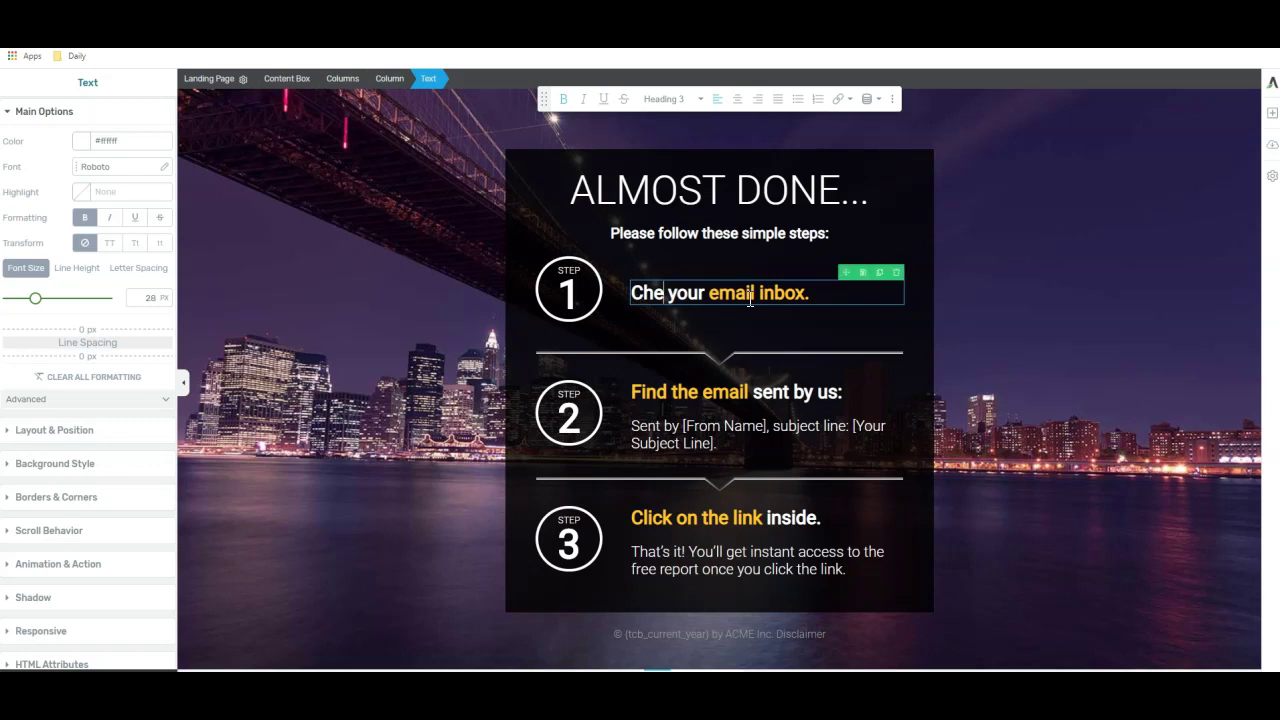
{"action": "type", "text": "ck"}
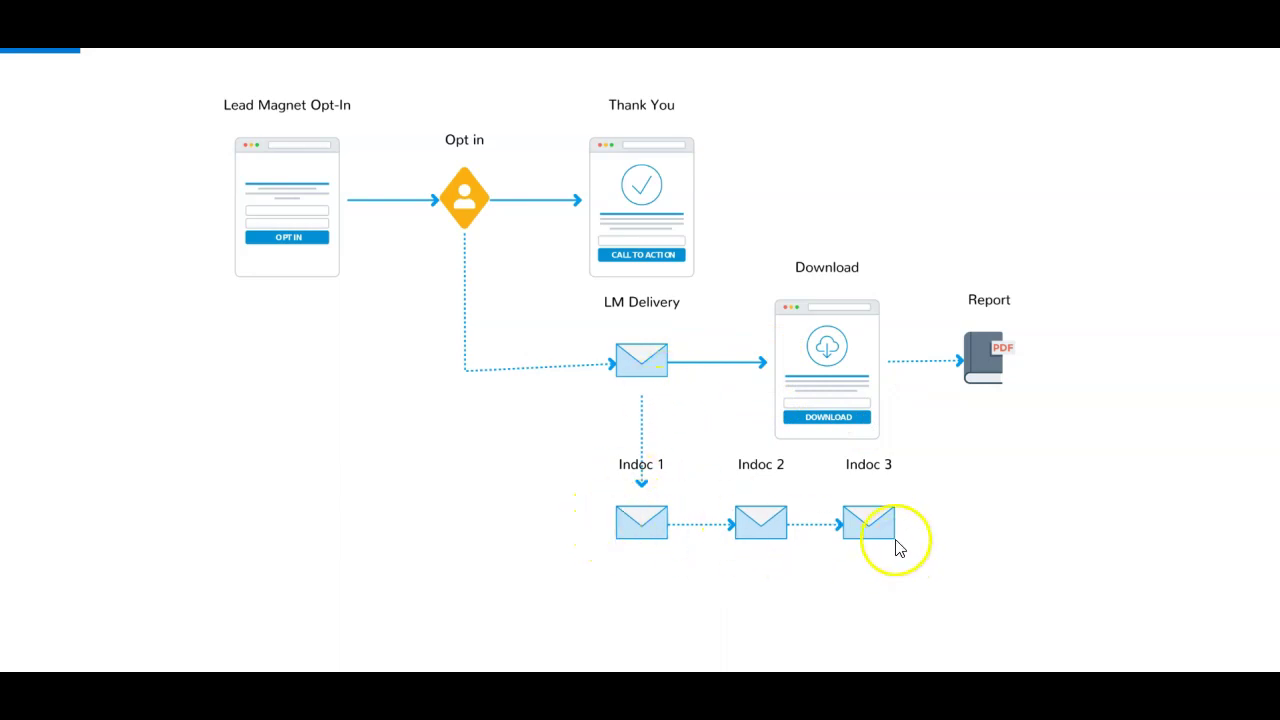
Review the Indoc emails in the funnel diagram and return to the thank you page editor
{"action": "mouse_move", "coordinate": [605, 695]}
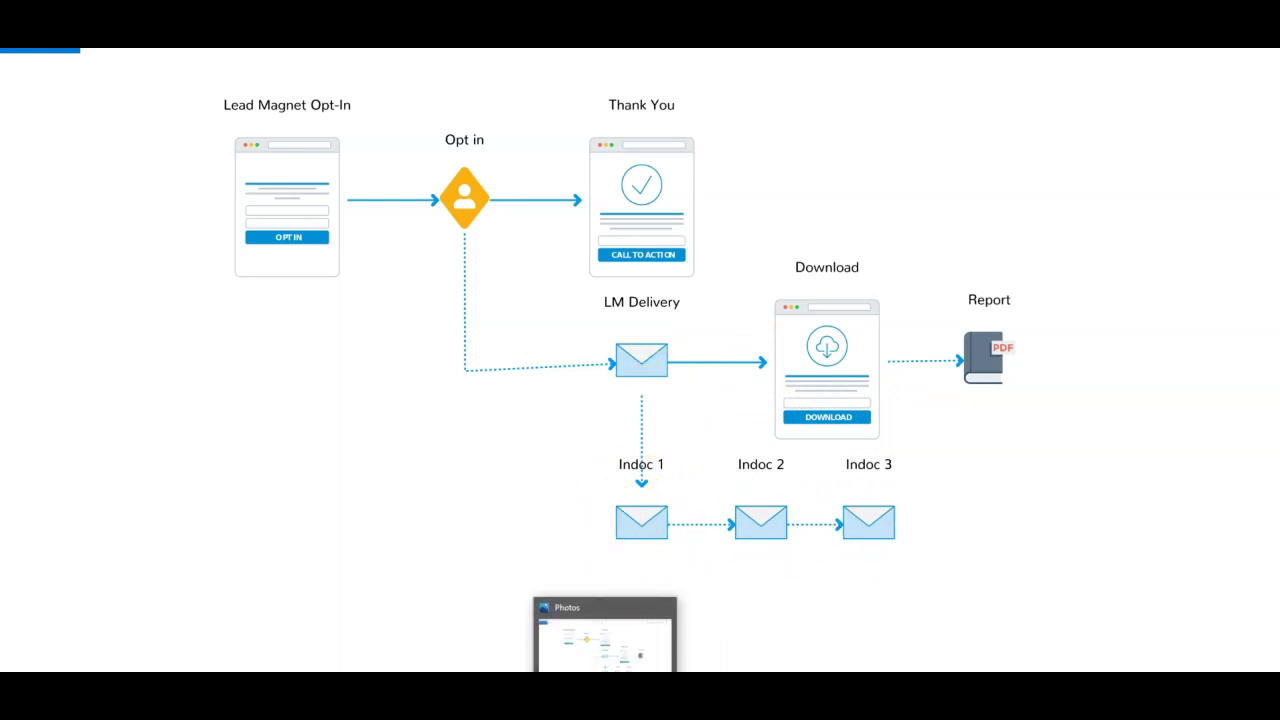
{"action": "key", "text": "alt+Tab"}
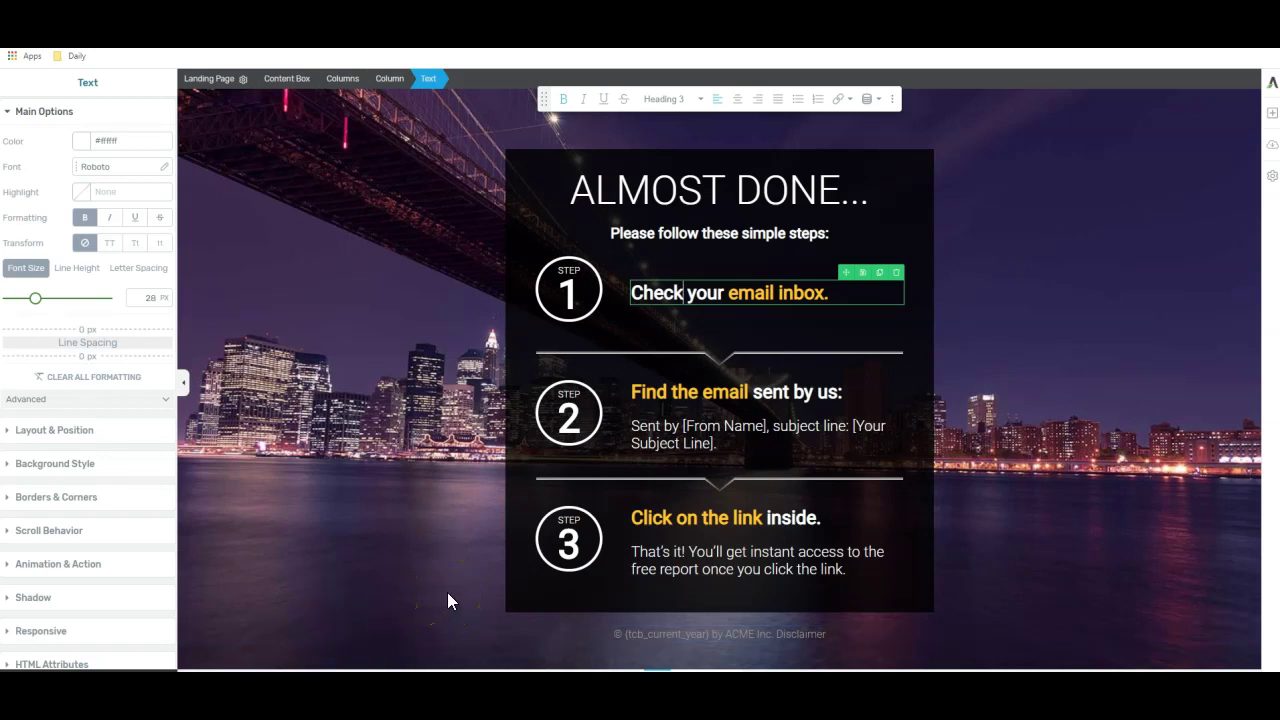
{"action": "left_click", "coordinate": [461, 543]}
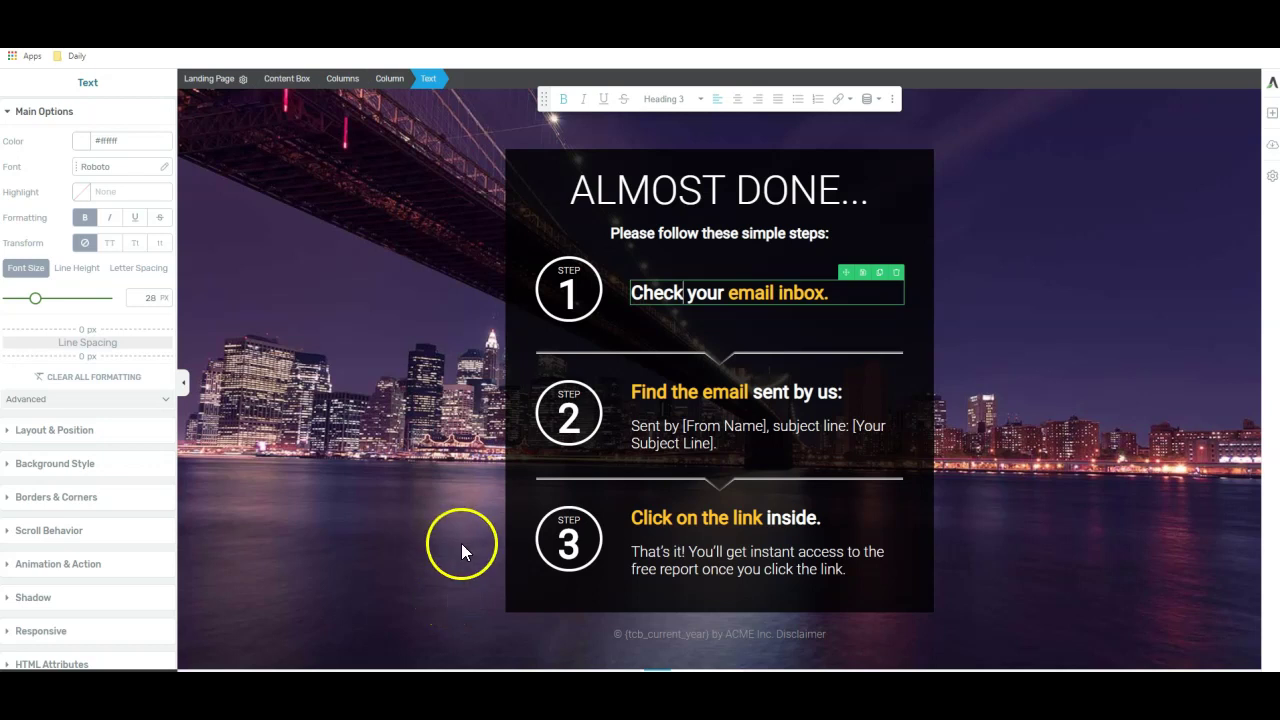